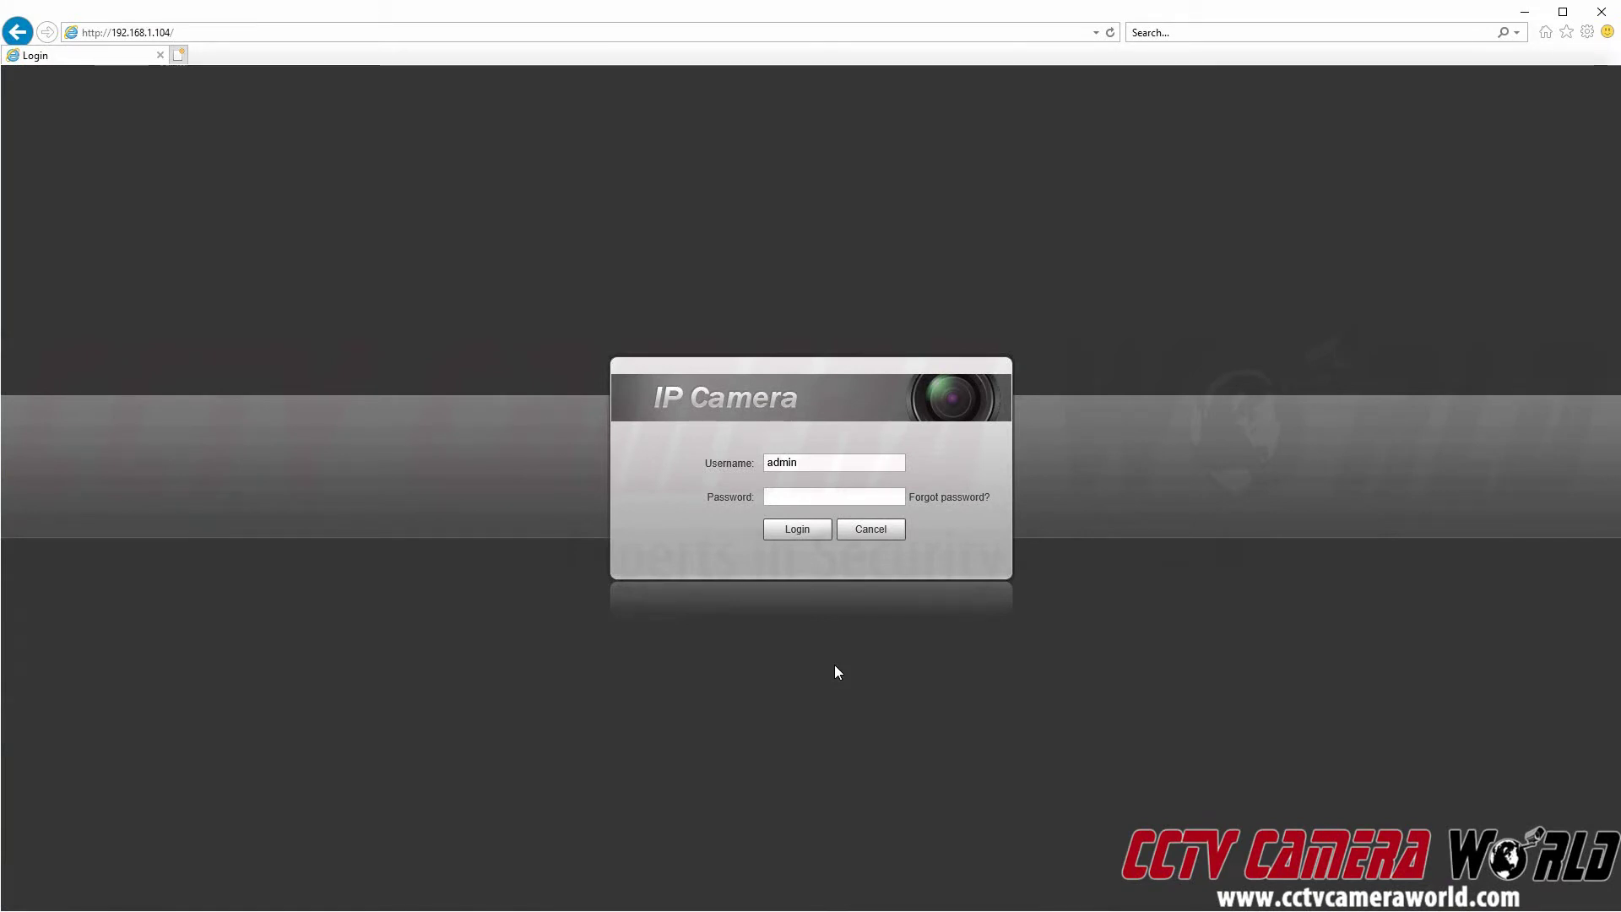
Step: Log in to the camera with the account password to reach the Live view
left_click(813, 491)
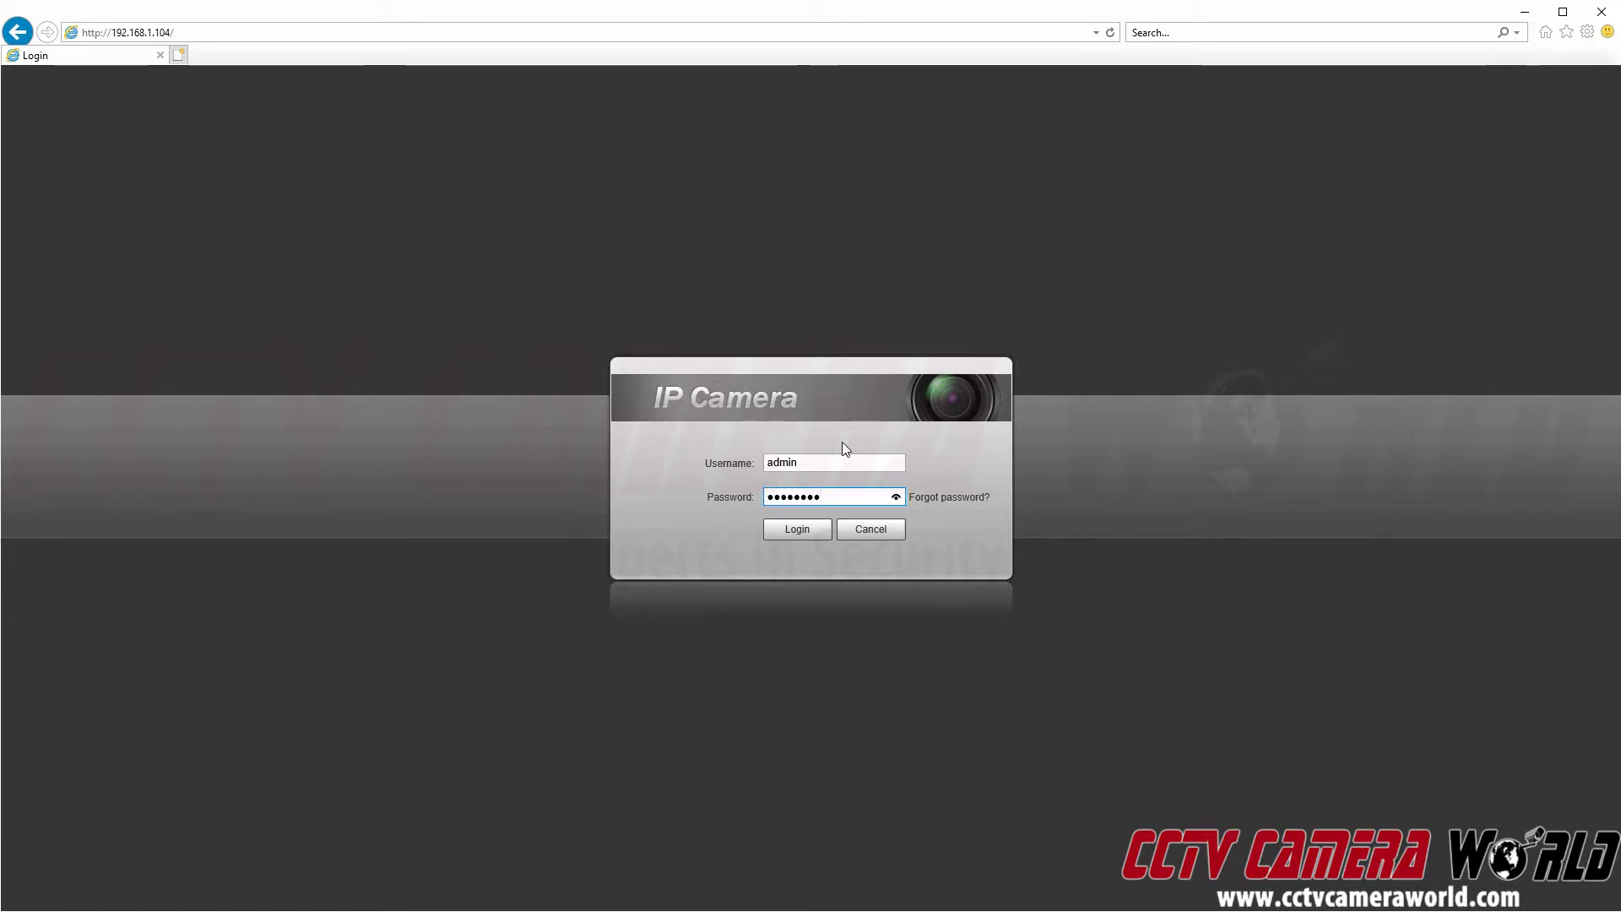
left_click(779, 535)
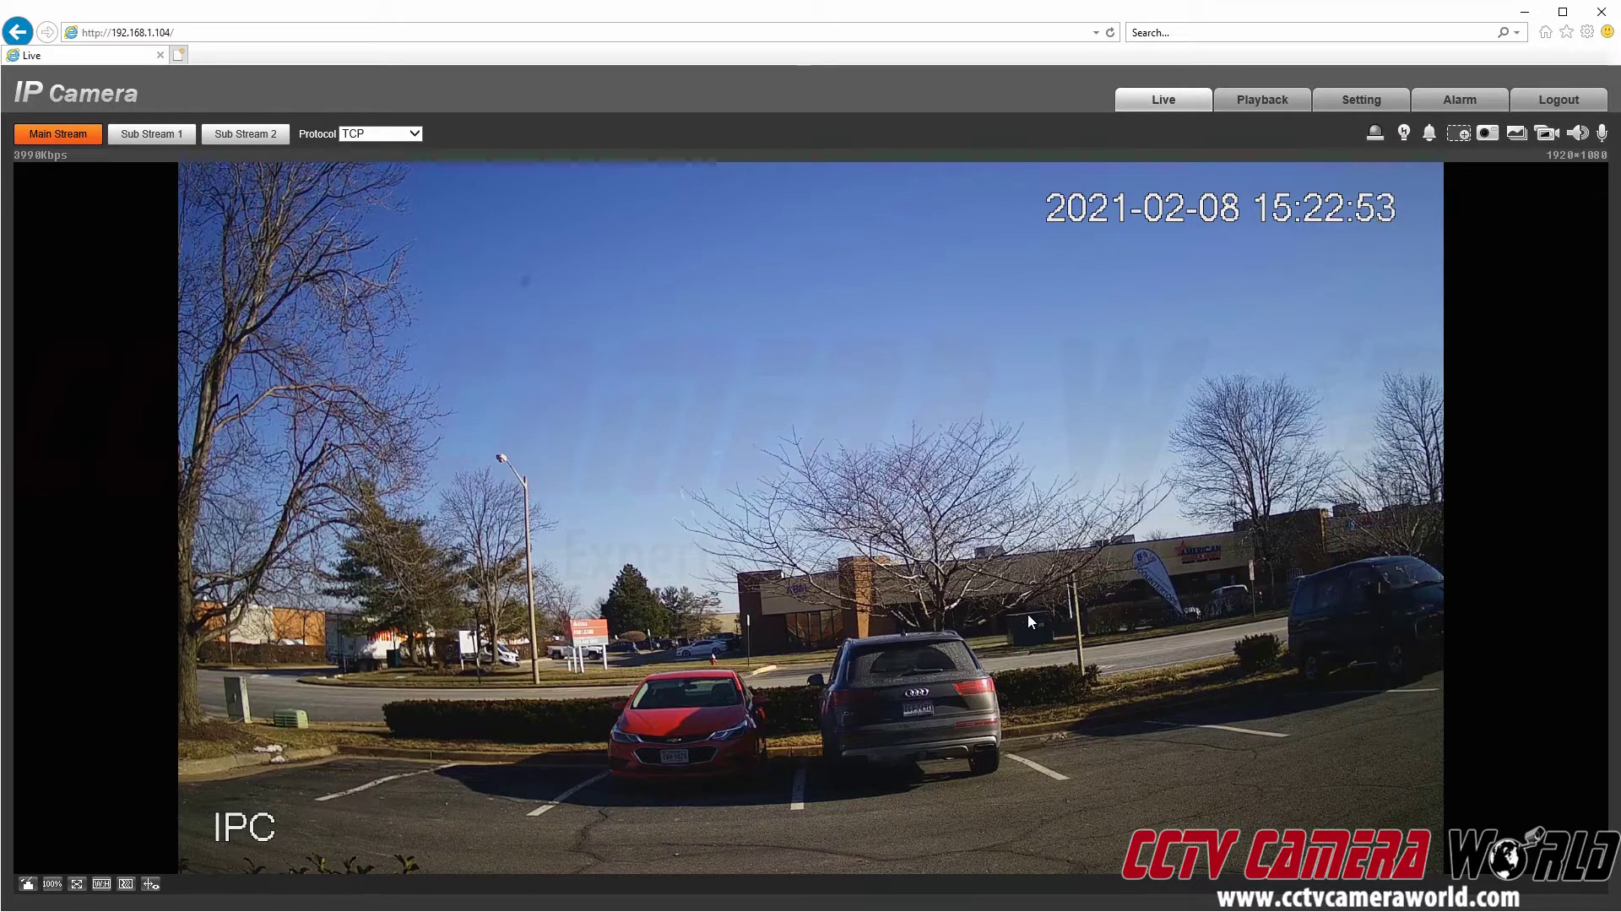
Step: Select the People Counting icon under Setting > Event > Smart Plan and save it
left_click(1369, 107)
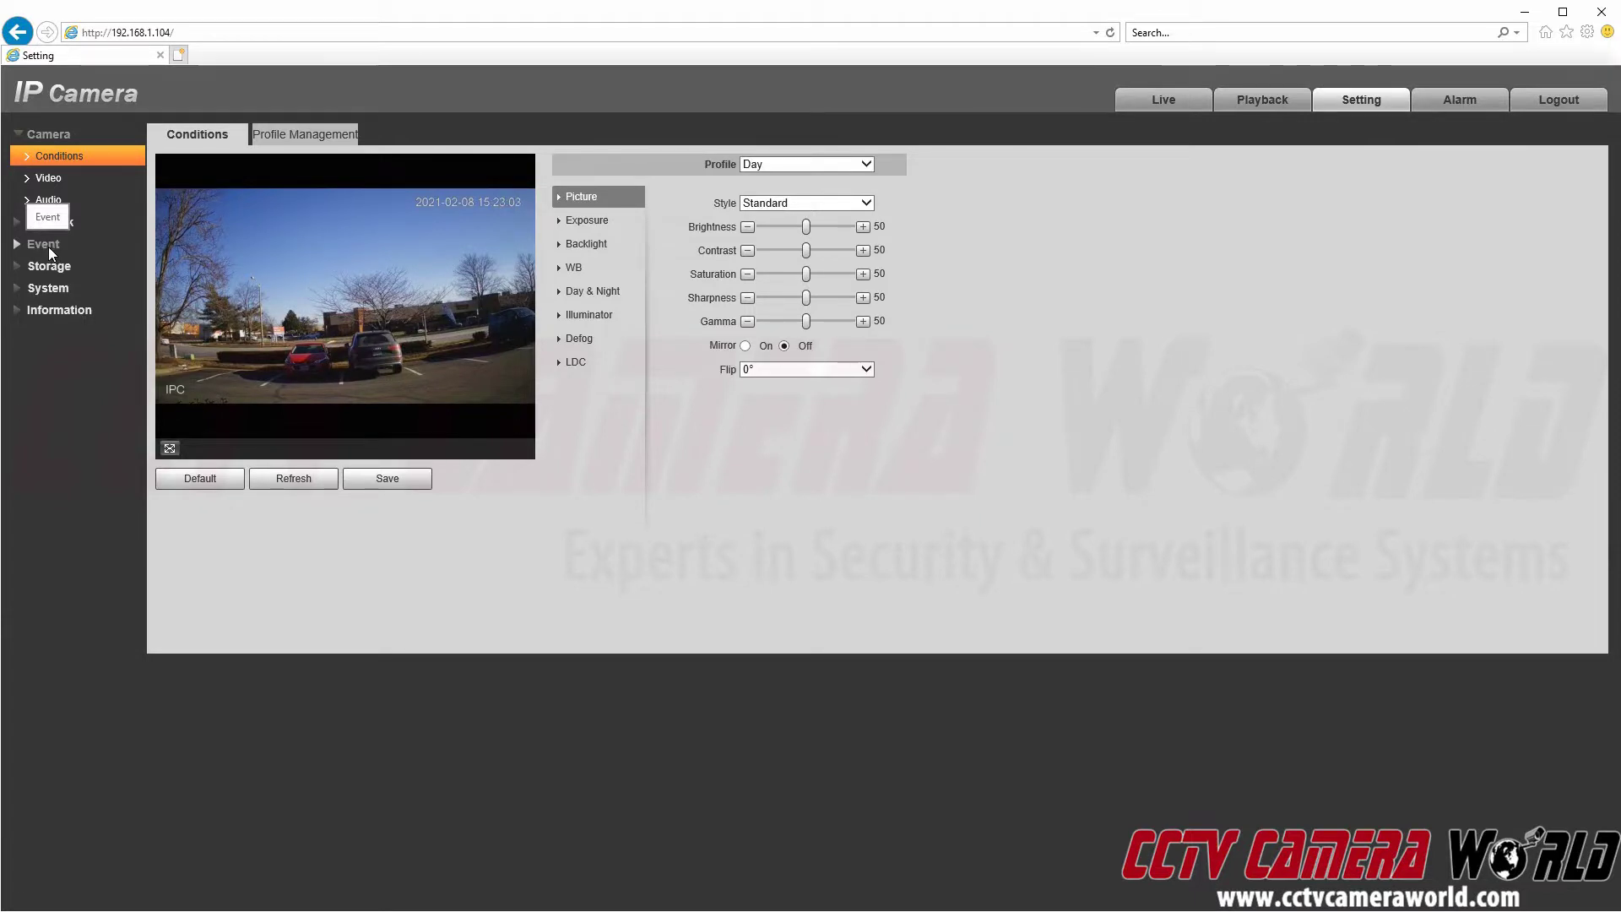
left_click(44, 244)
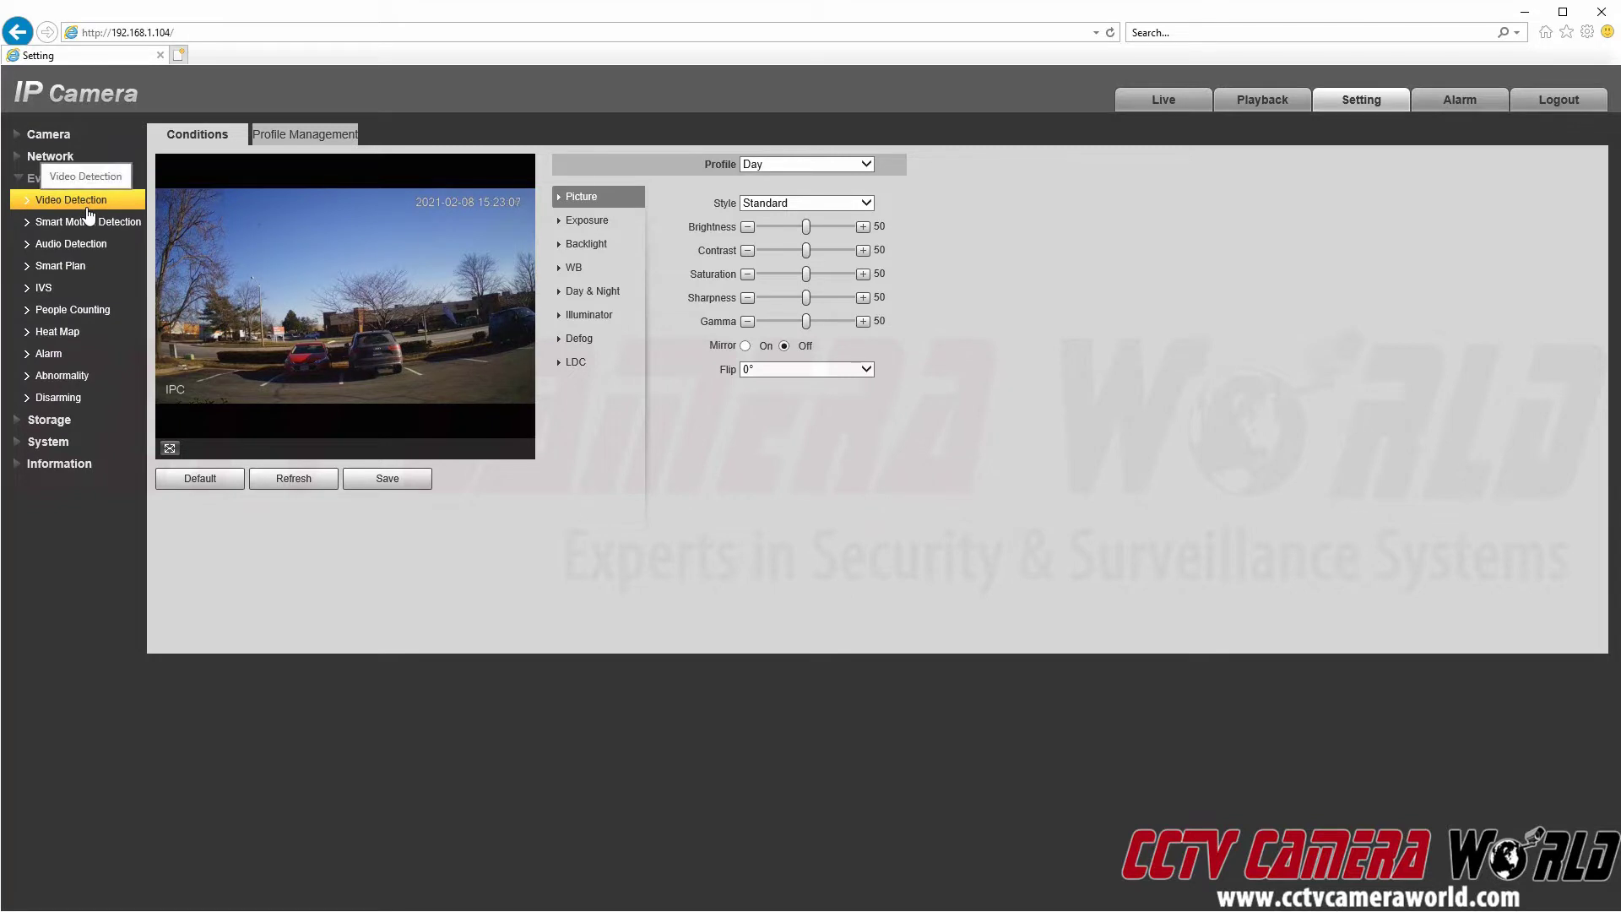
left_click(89, 267)
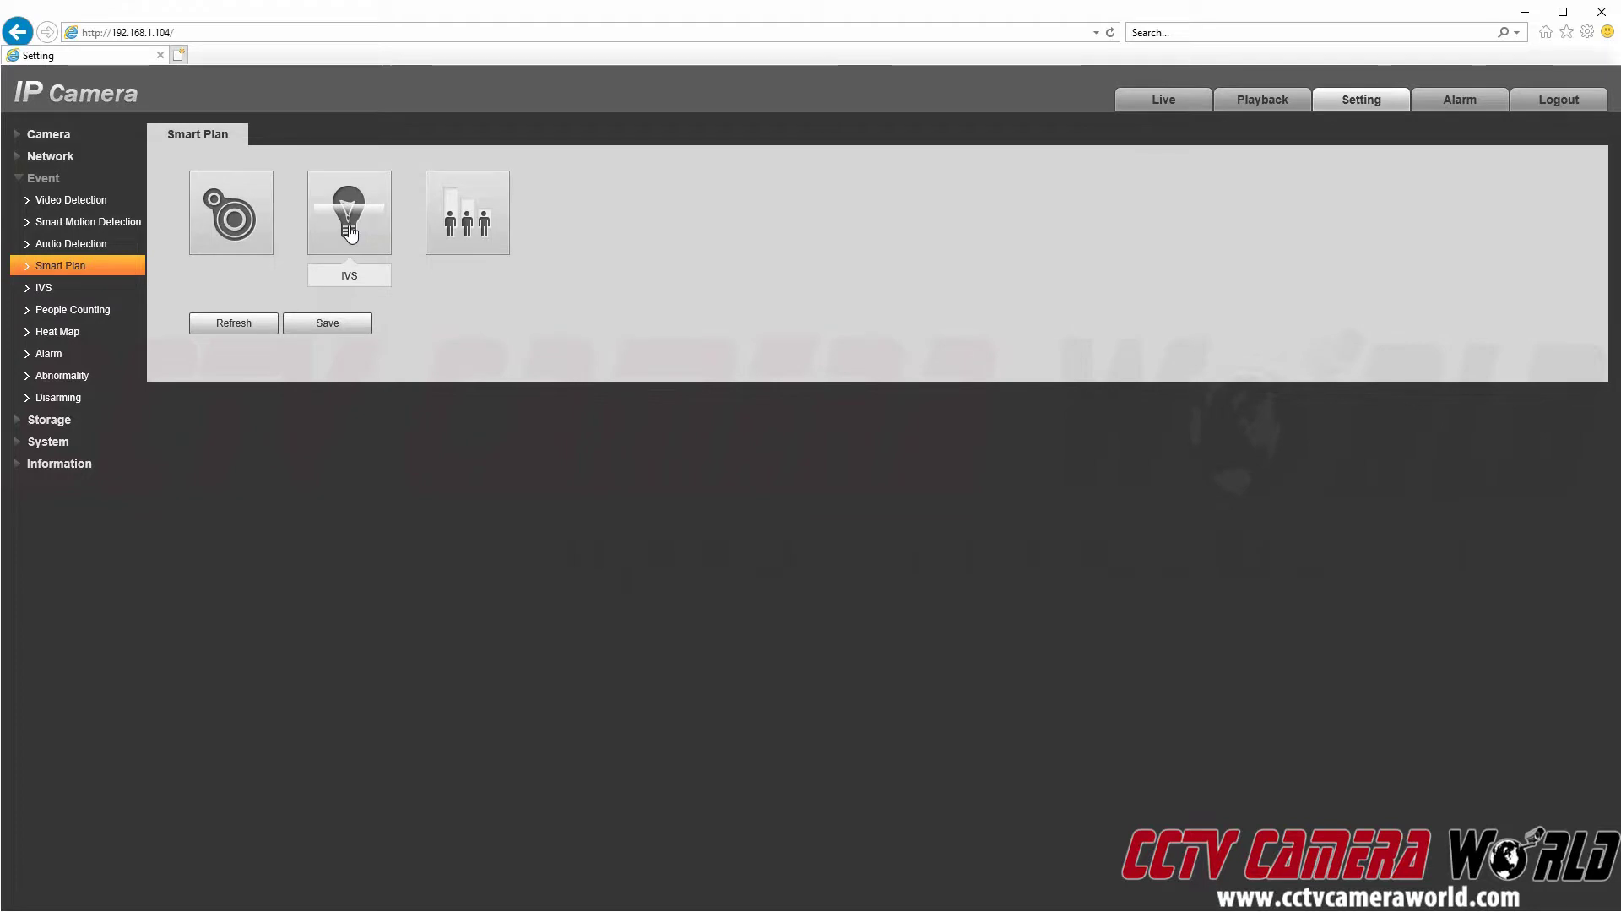
left_click(467, 242)
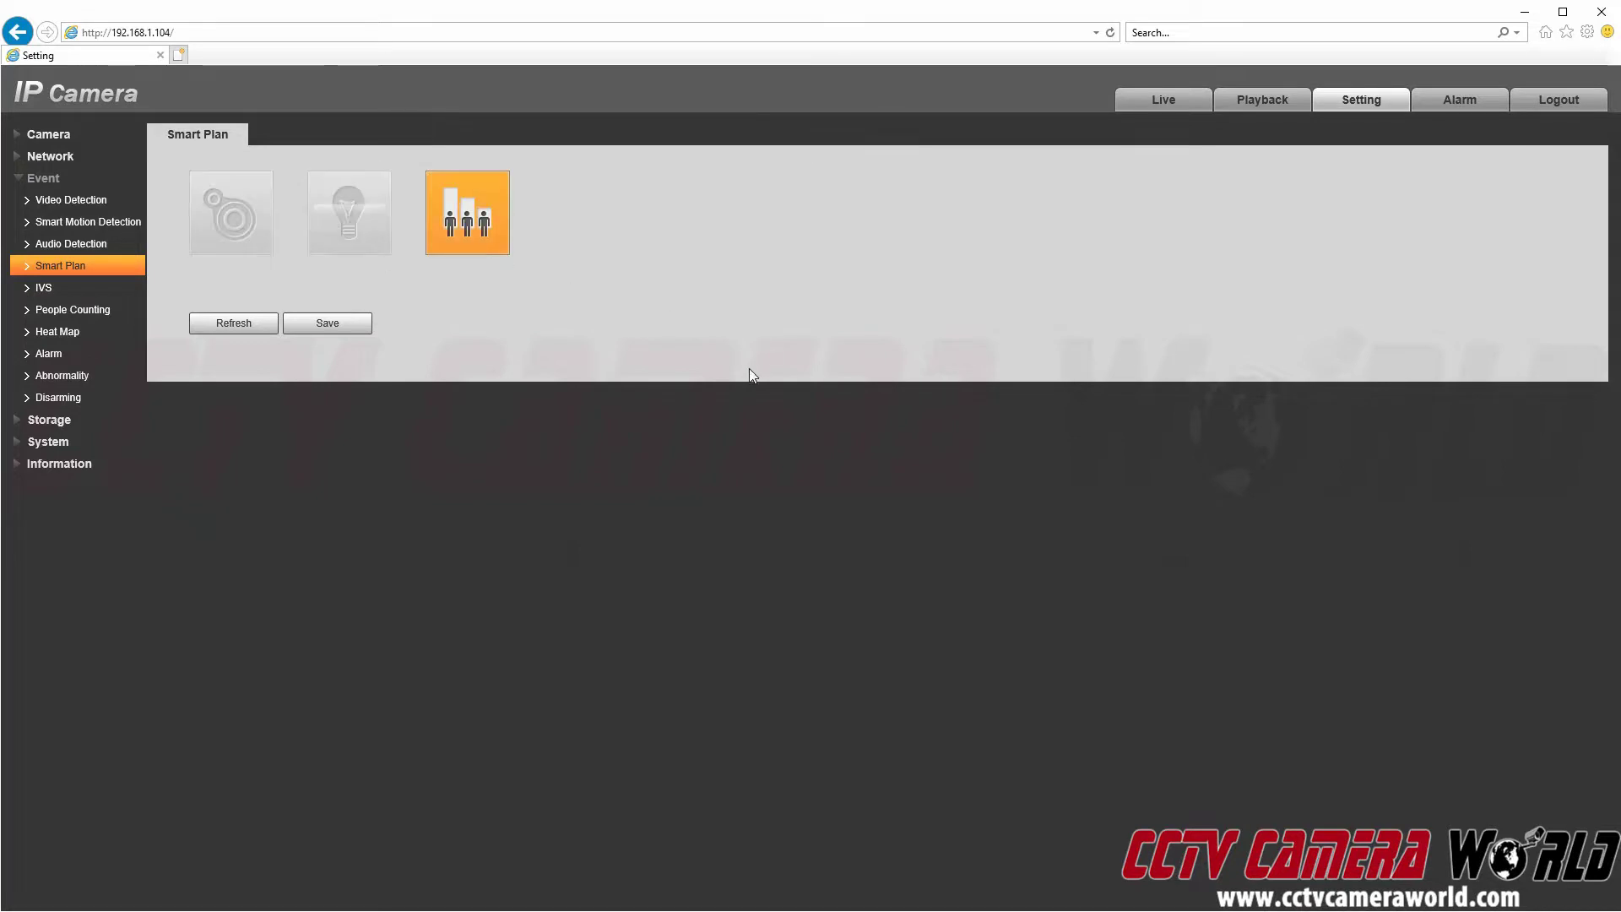
left_click(332, 332)
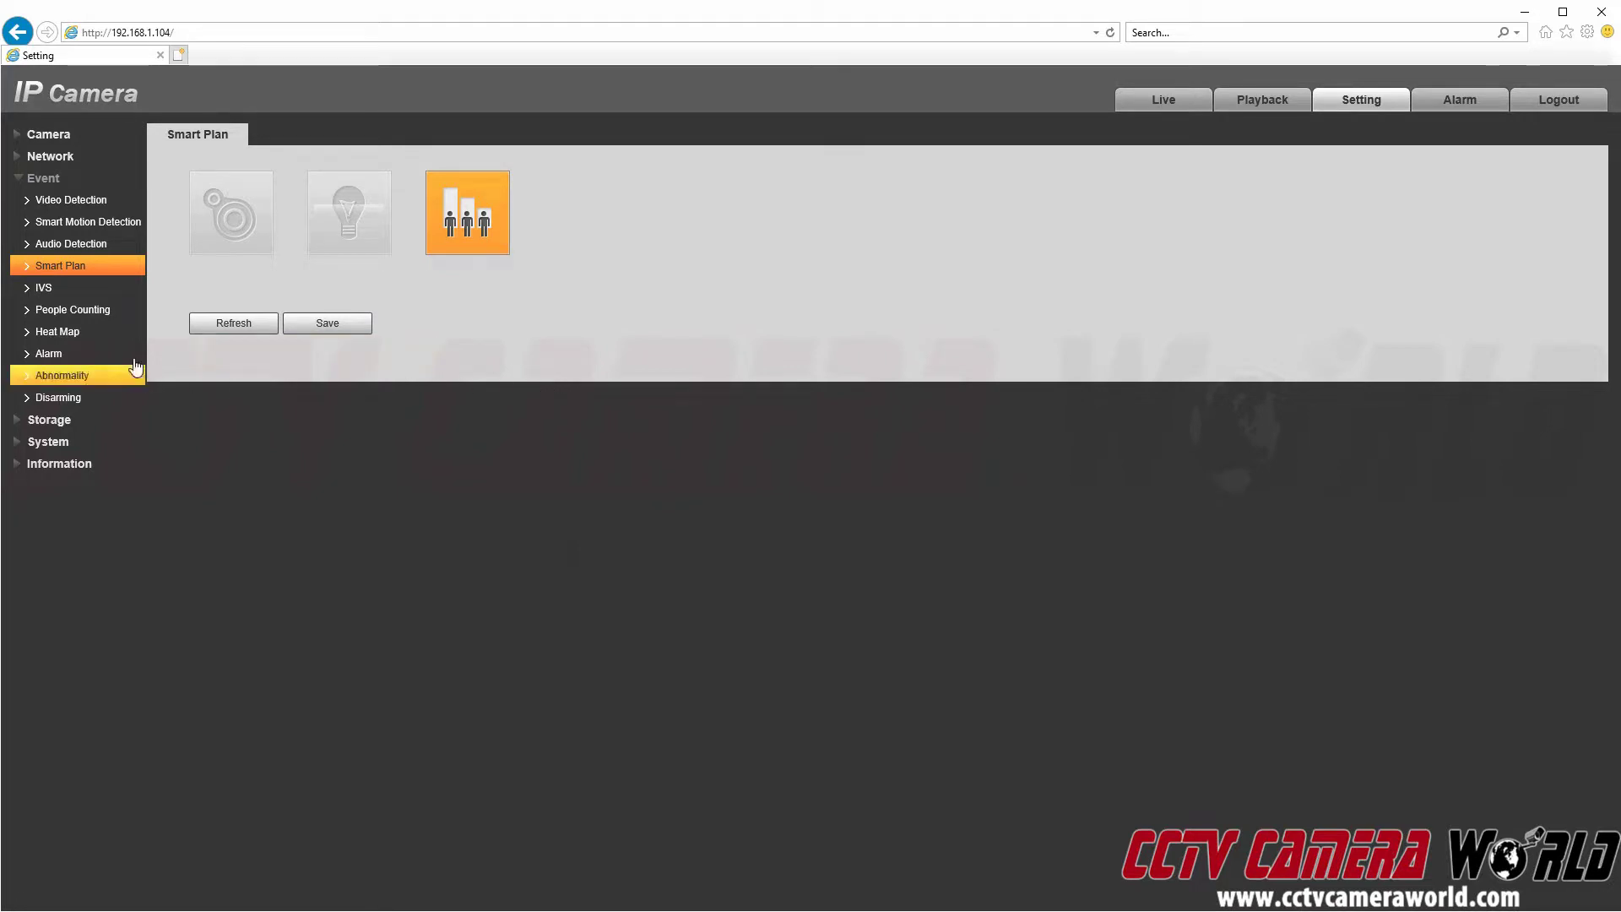
Step: Open Event > People Counting, check the Queuing and Report tabs, then return to People Counting
left_click(101, 311)
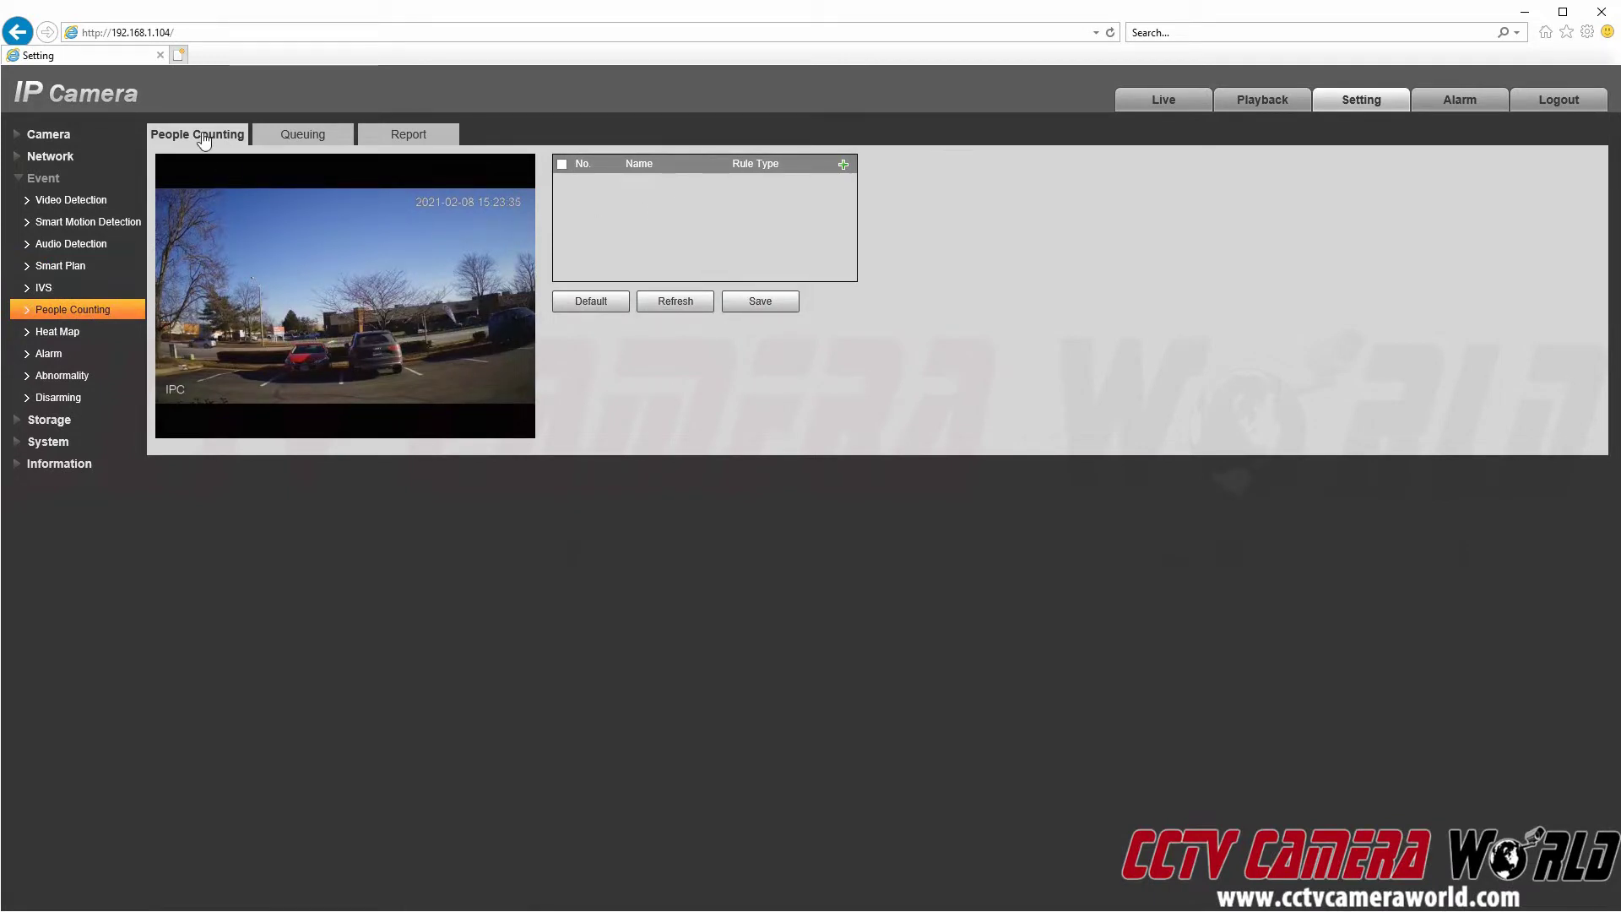
left_click(285, 139)
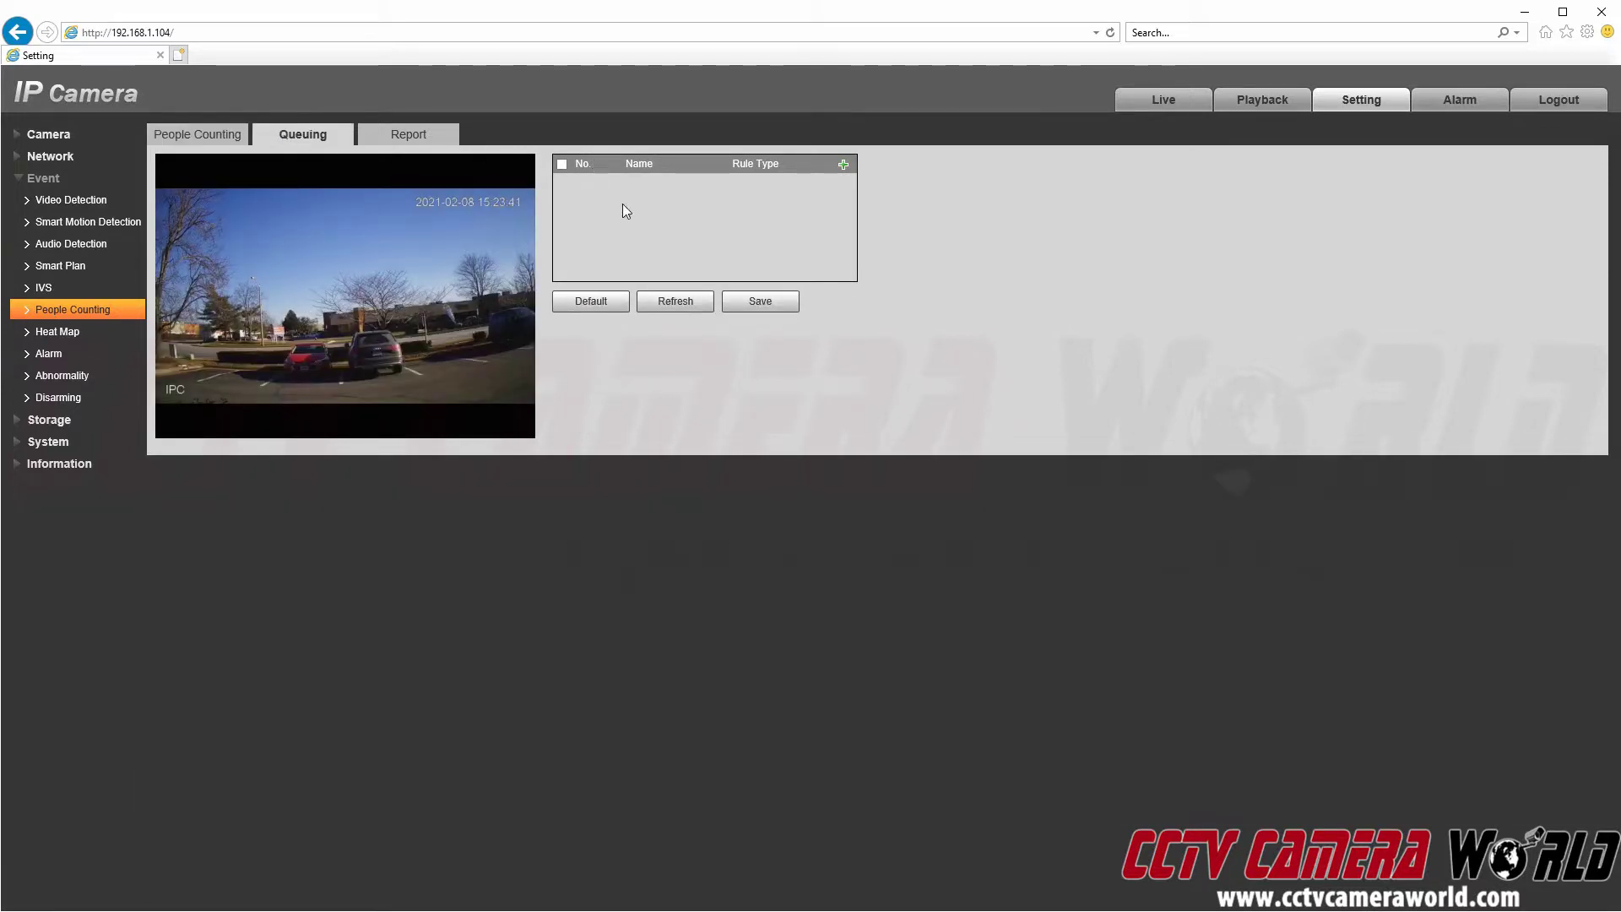
left_click(425, 142)
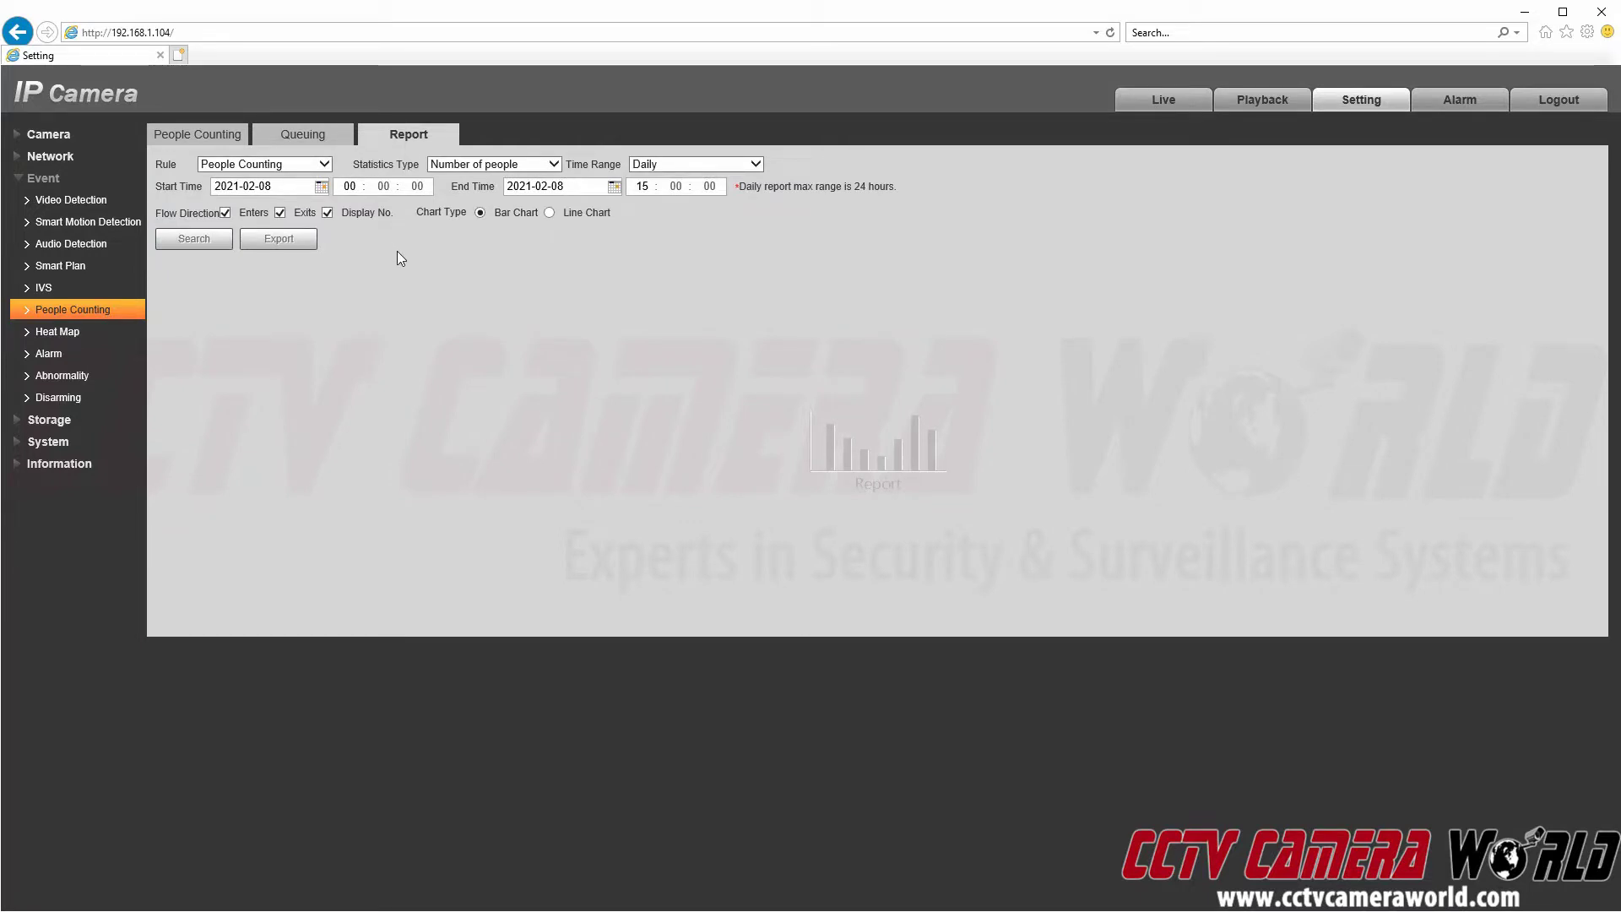
left_click(198, 140)
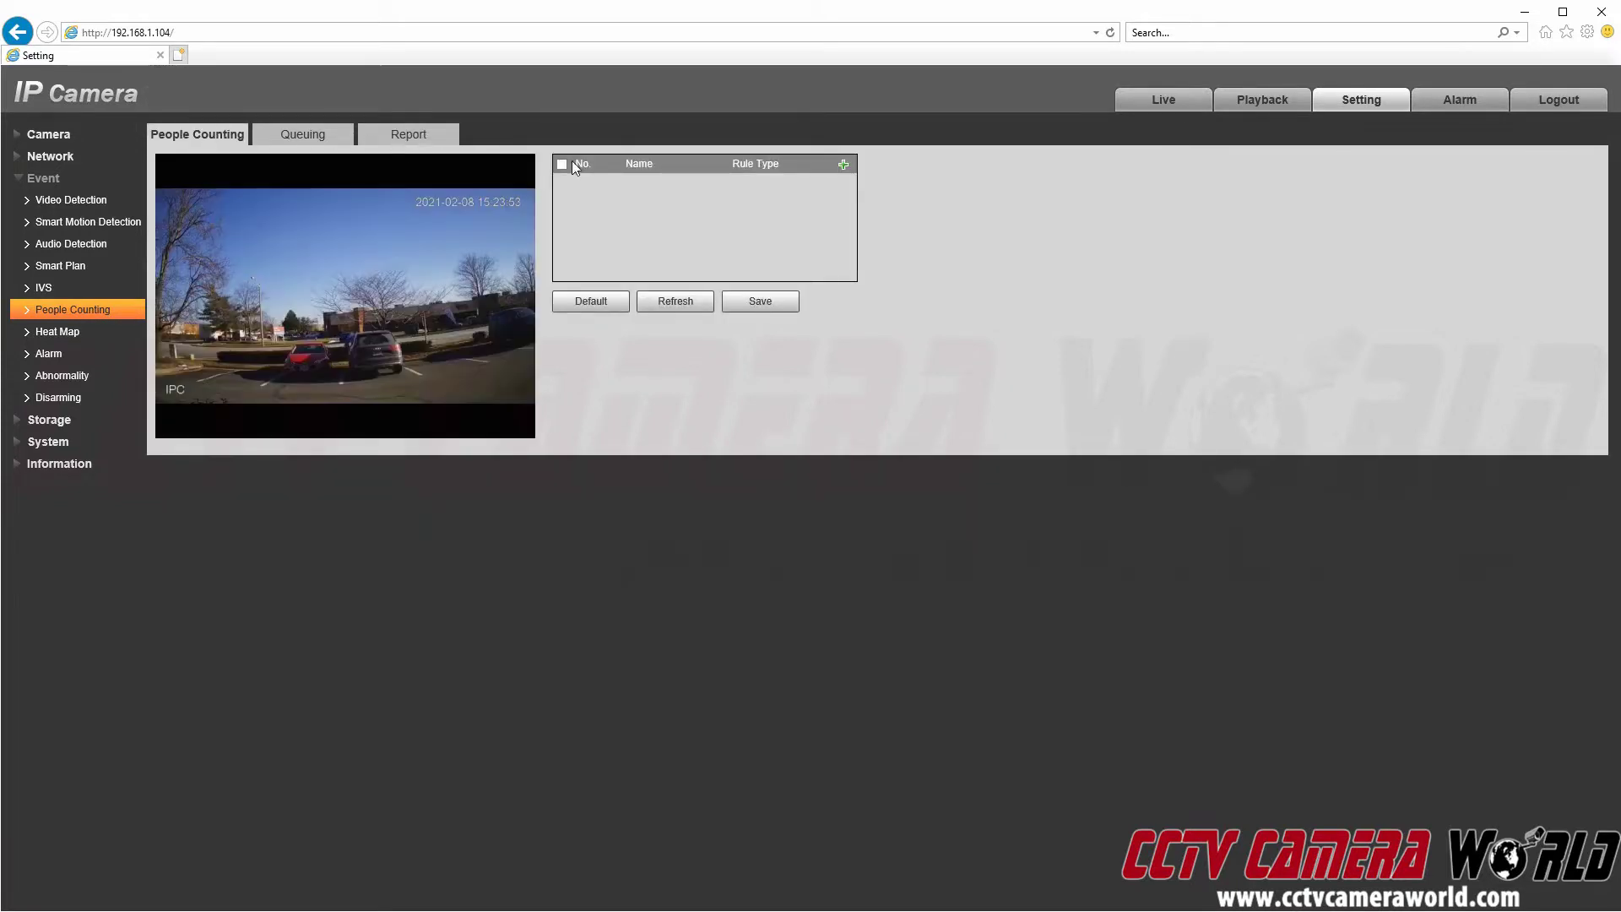
Step: Add a rule named PC-1 with Rule Type set to People Counting
left_click(844, 166)
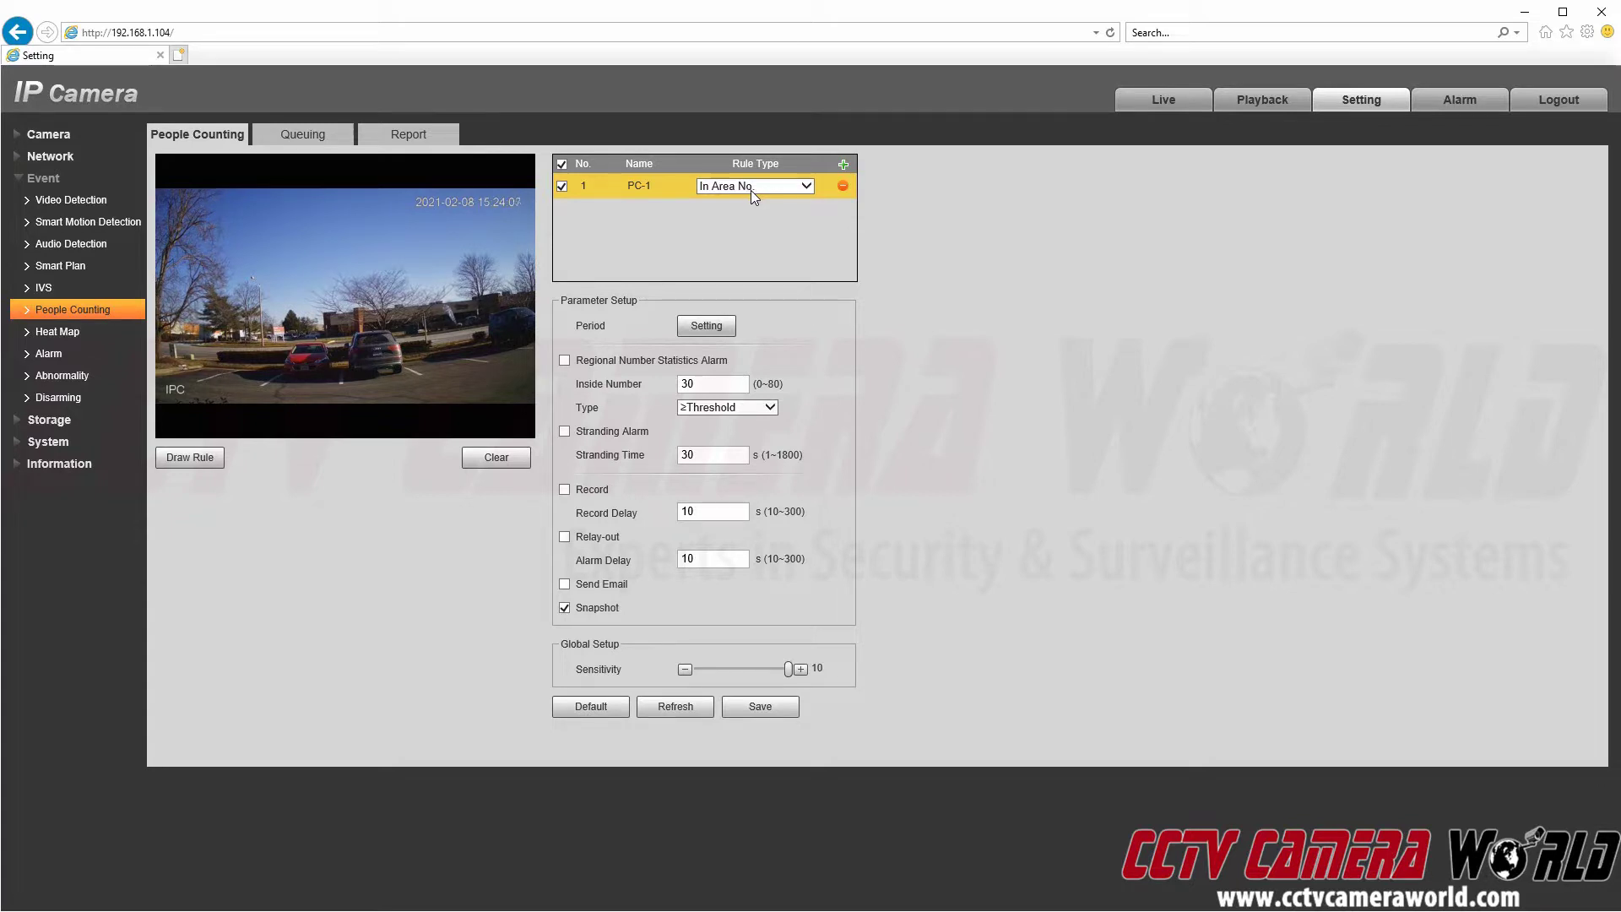
left_click(752, 188)
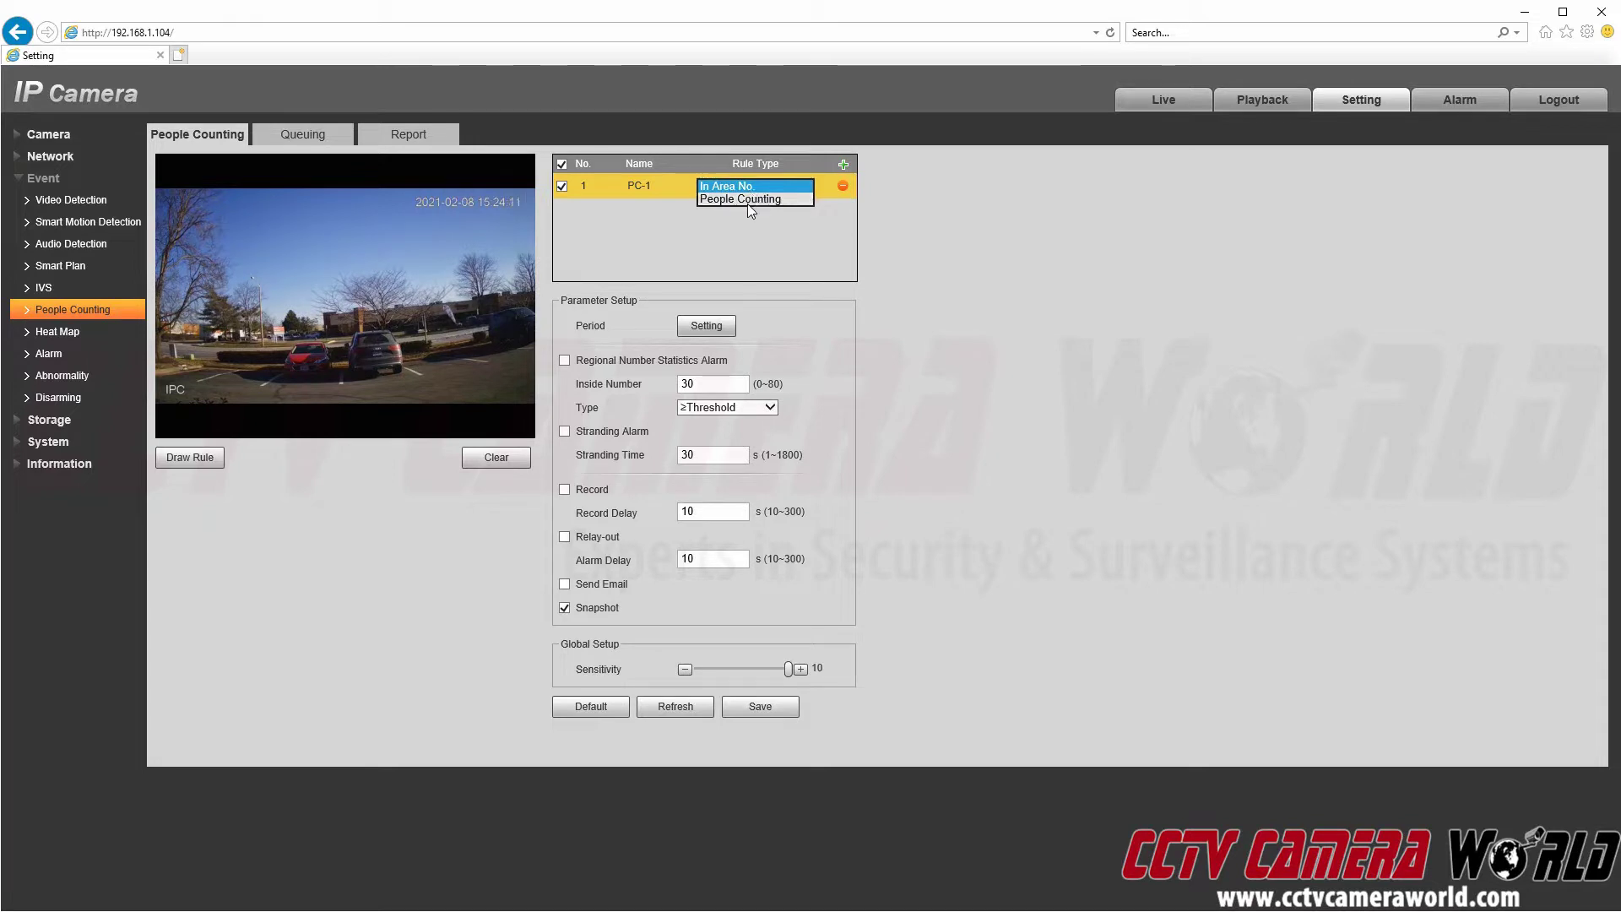
left_click(747, 202)
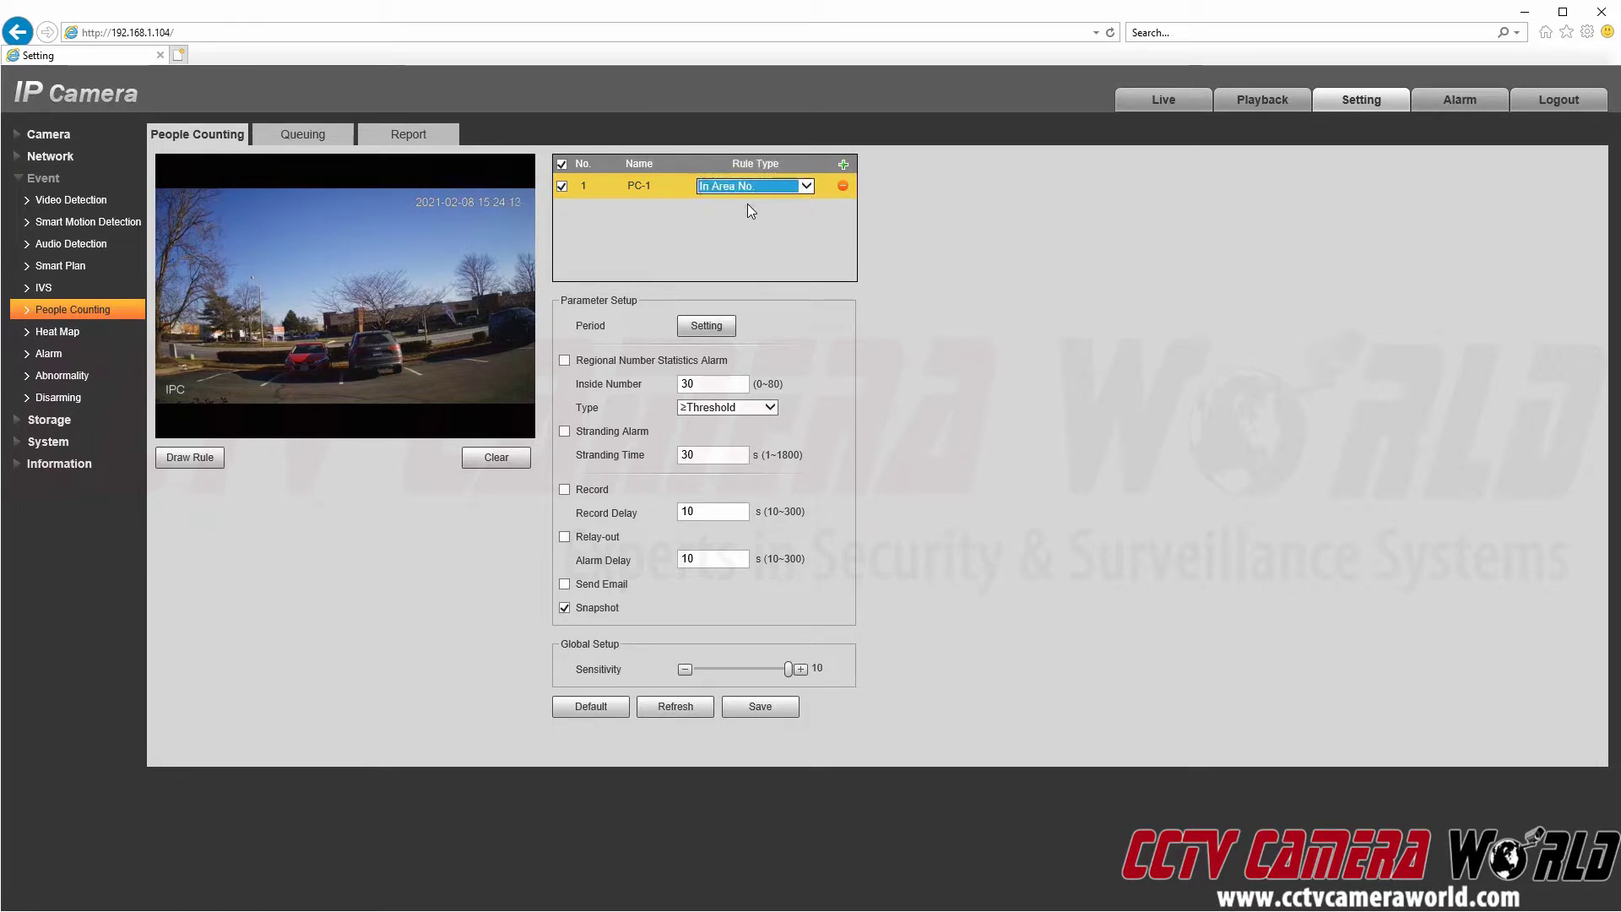
double_click(639, 187)
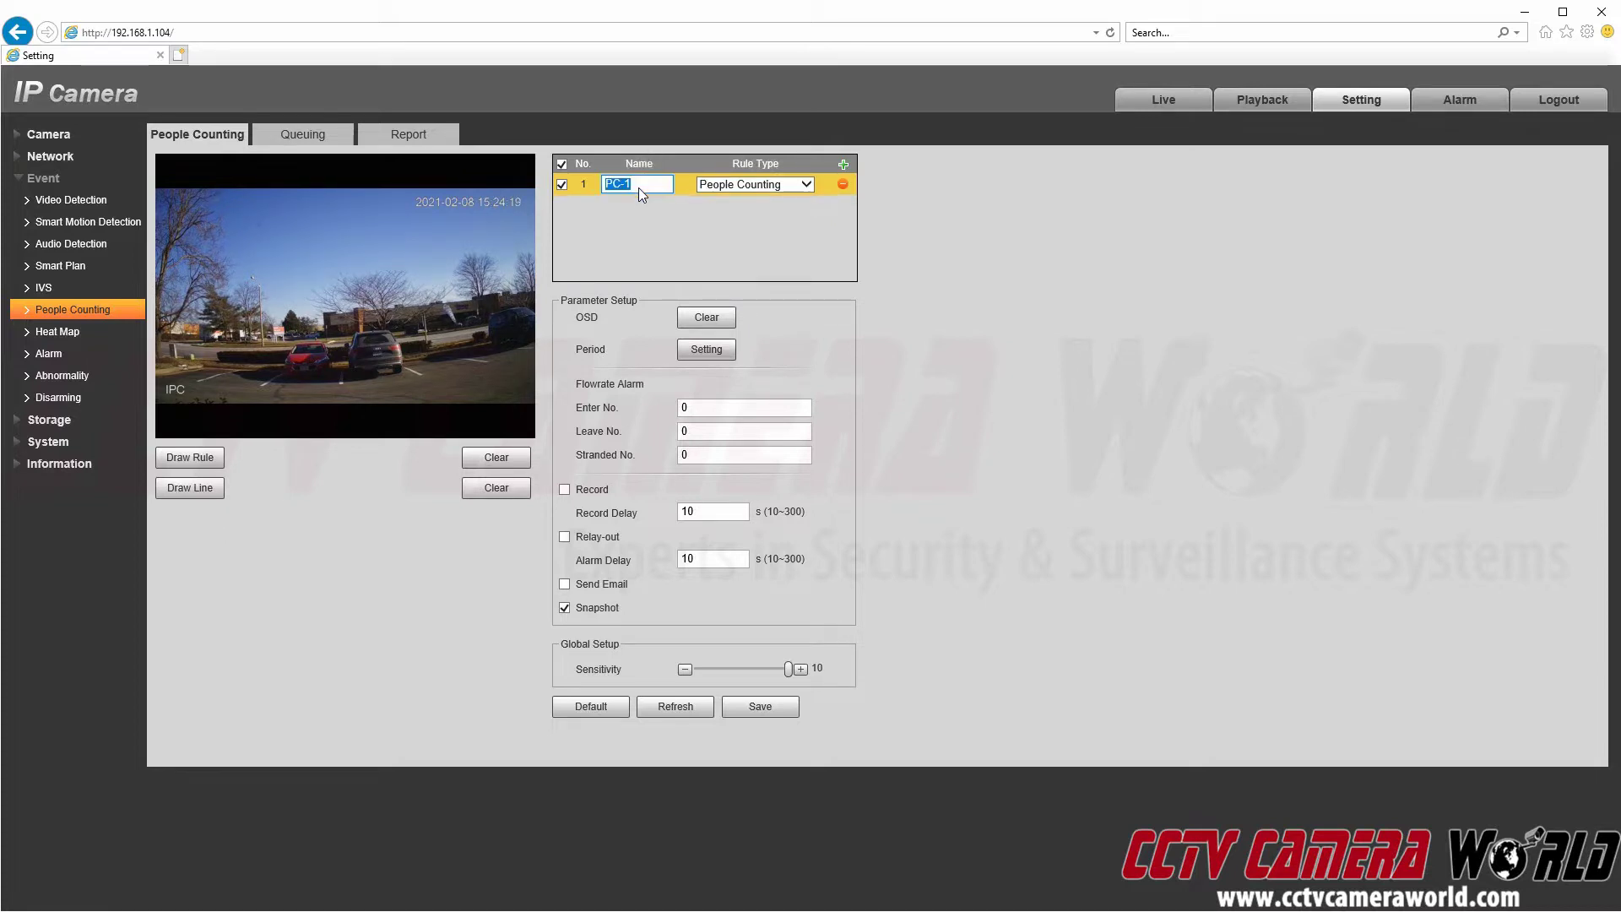
left_click(650, 215)
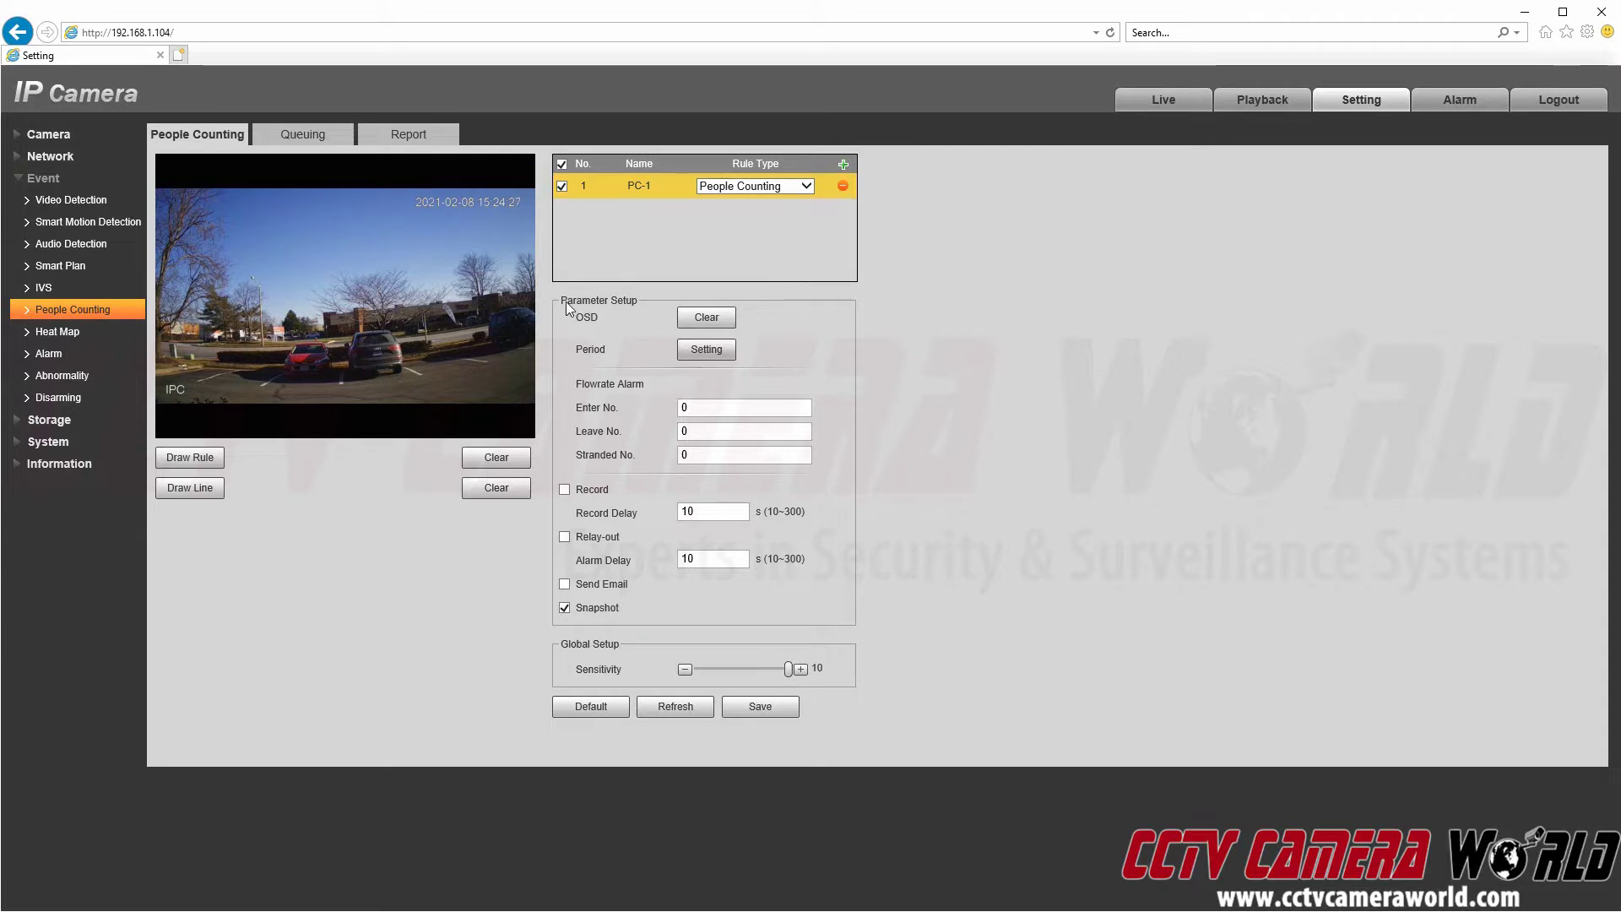
Step: Save PC-1's Period1 schedule as 00:00–23:59 on every day
left_click(710, 319)
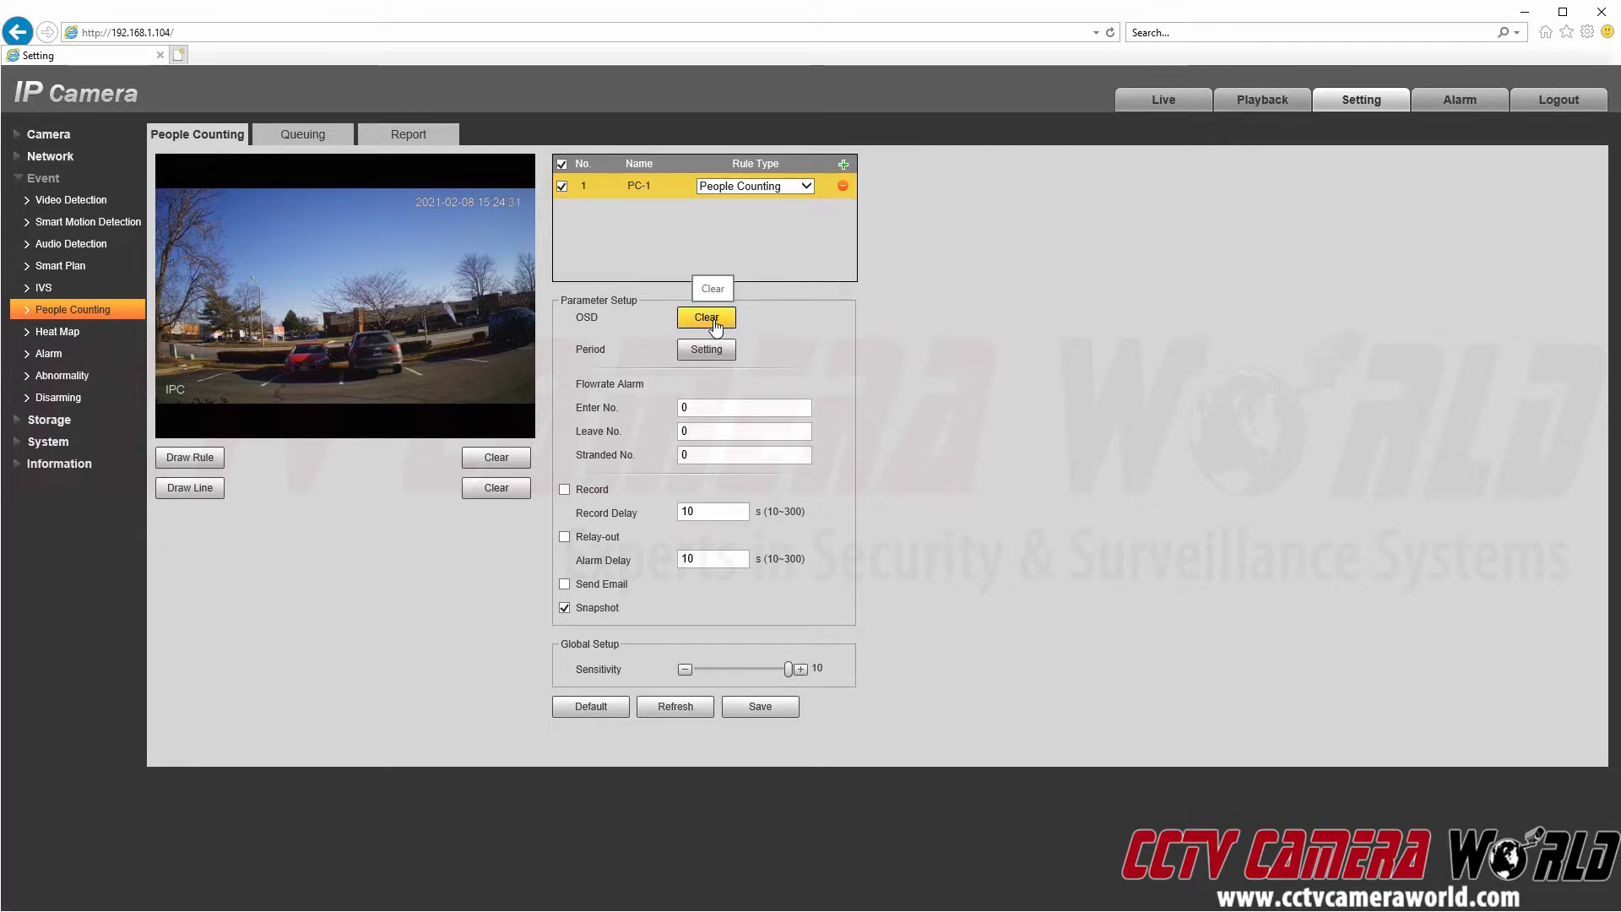
left_click(709, 350)
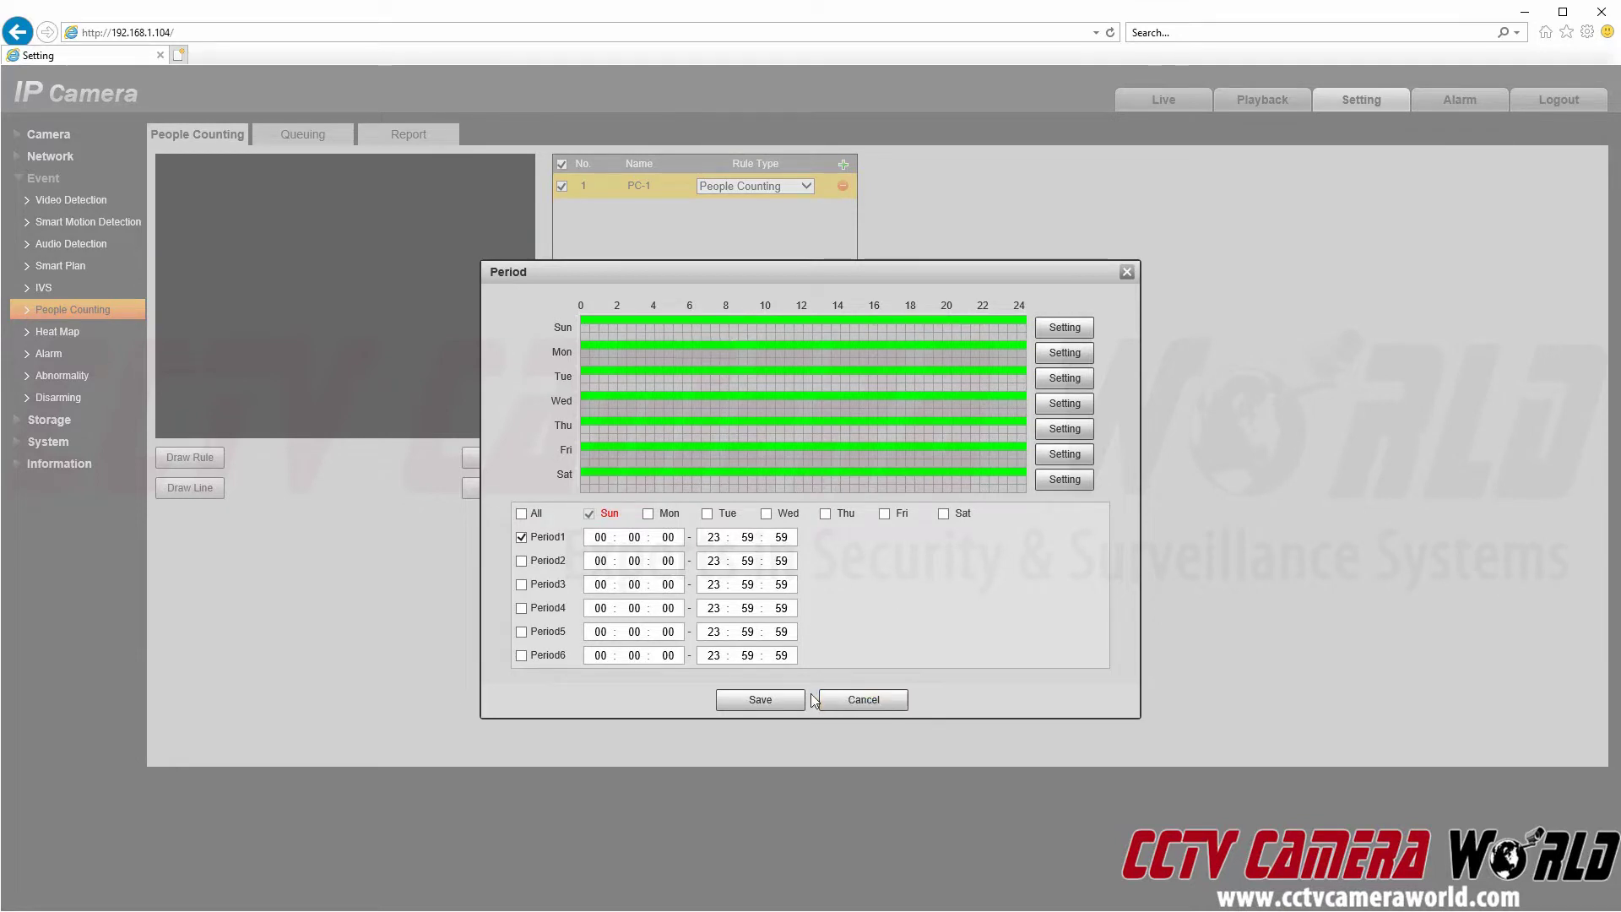
left_click(770, 700)
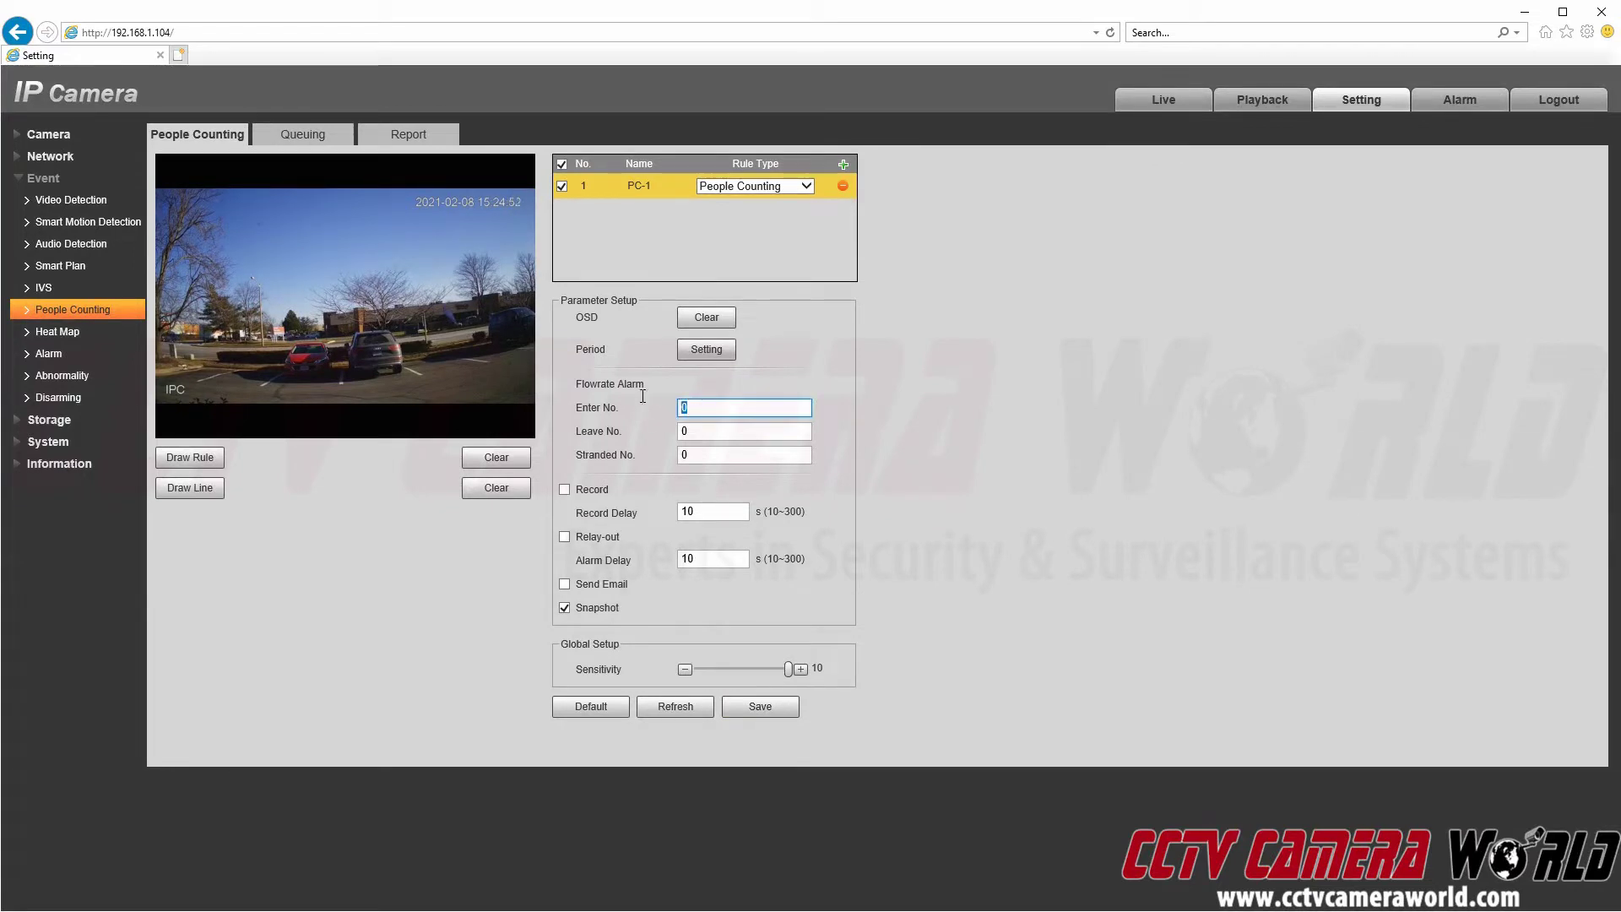
left_click(690, 430)
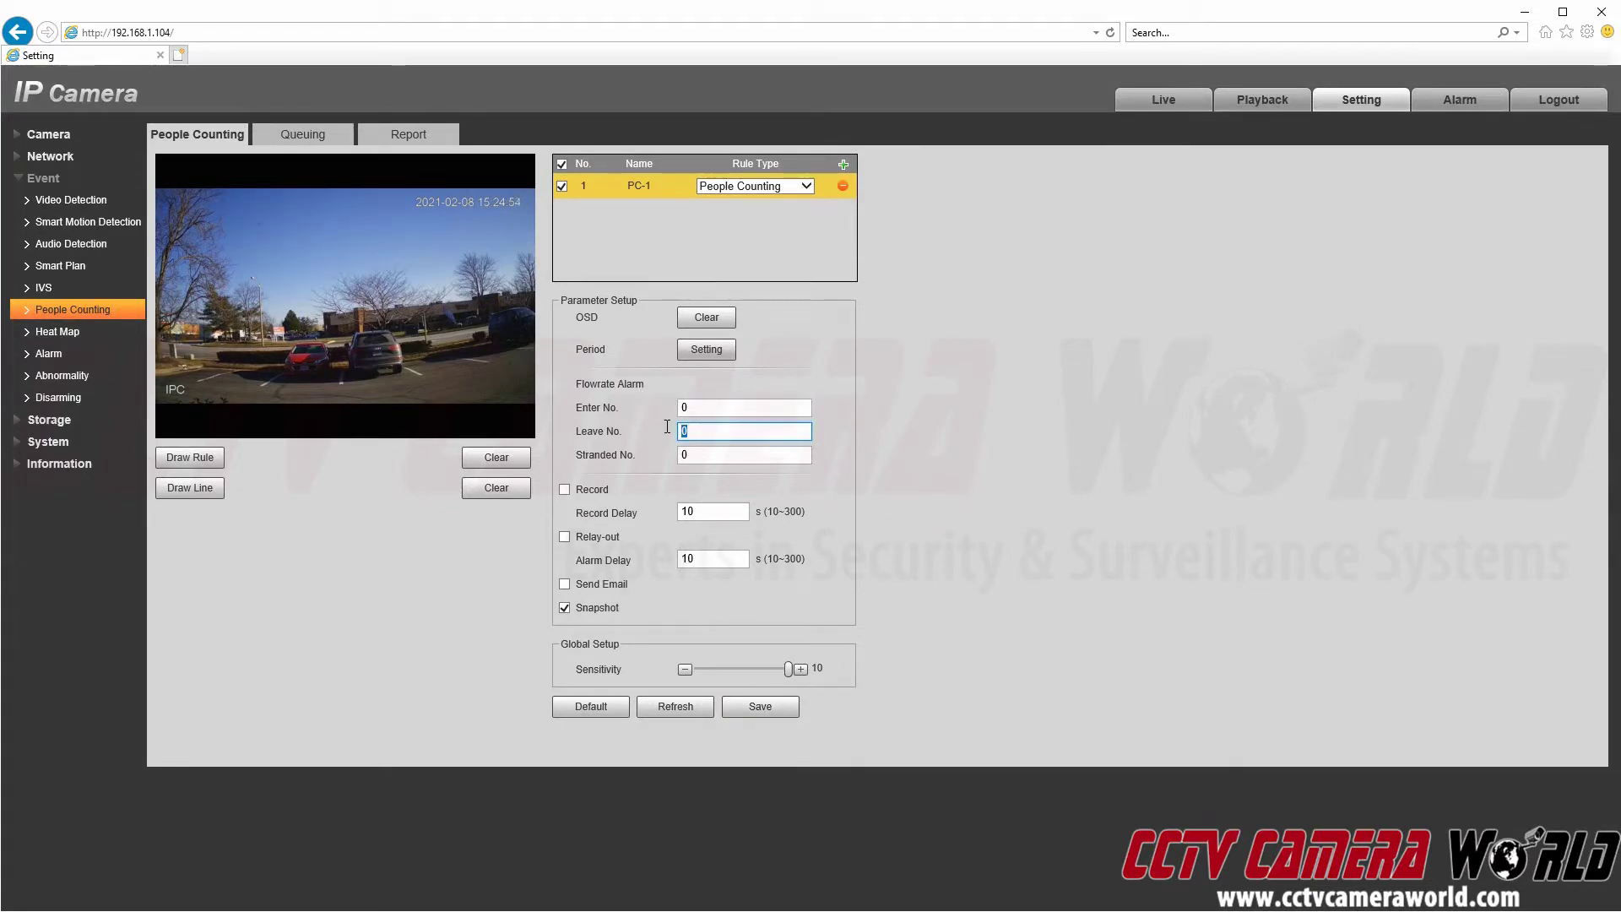
left_click(690, 454)
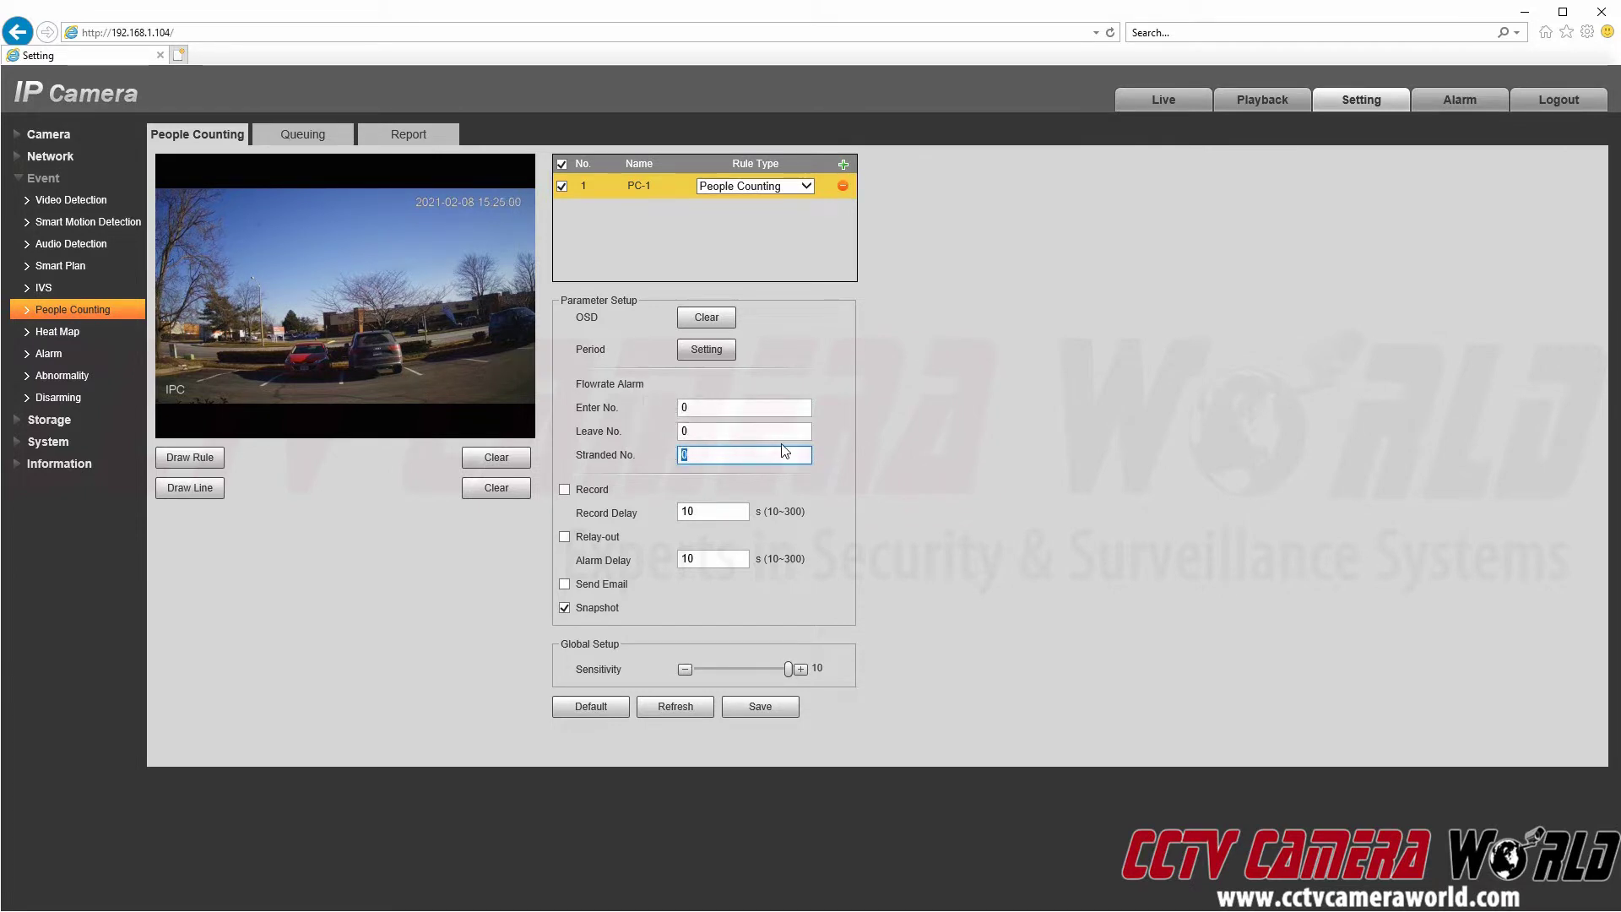
triple_click(662, 387)
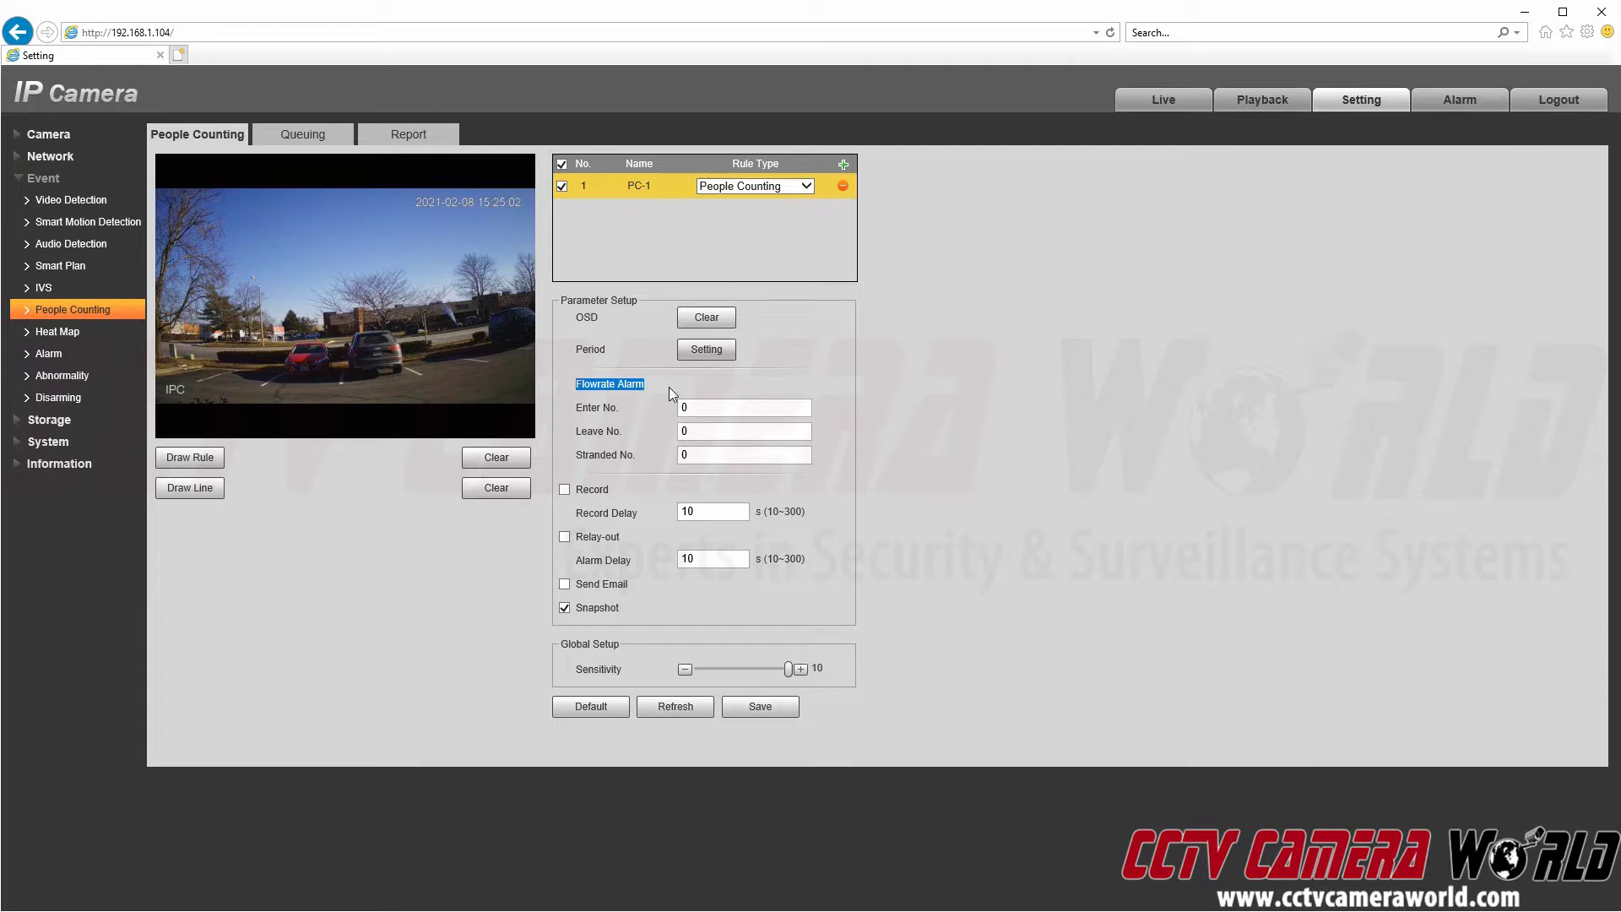
left_click(671, 387)
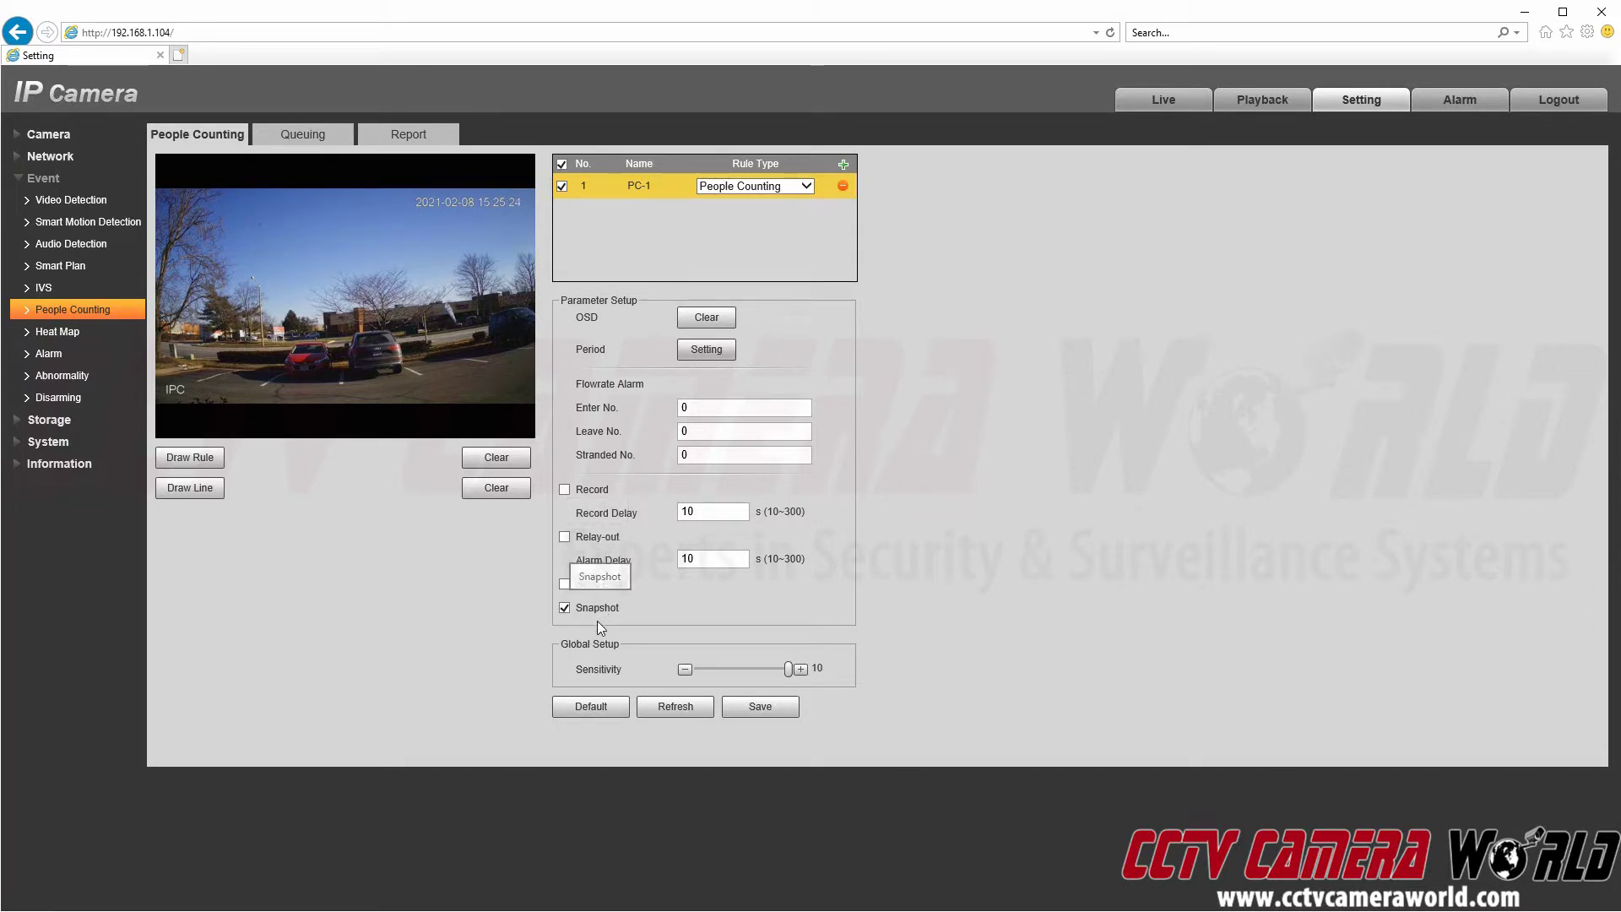
triple_click(567, 643)
left_click(575, 675)
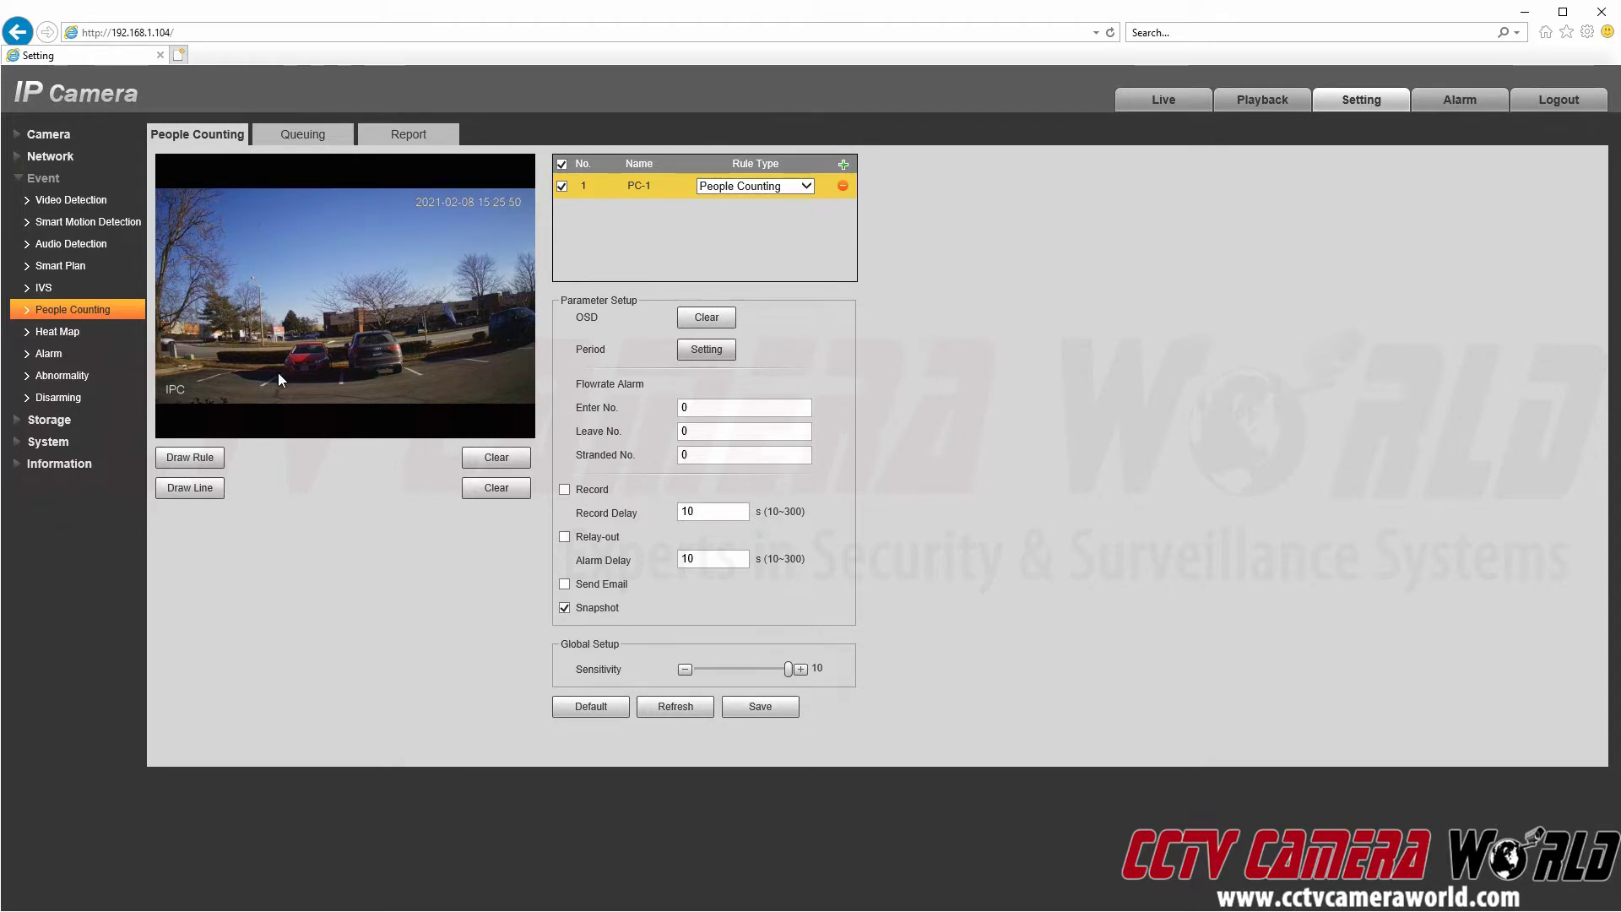
Step: Draw PC-1's four-cornered detection region left of the red car on the preview
left_click(194, 462)
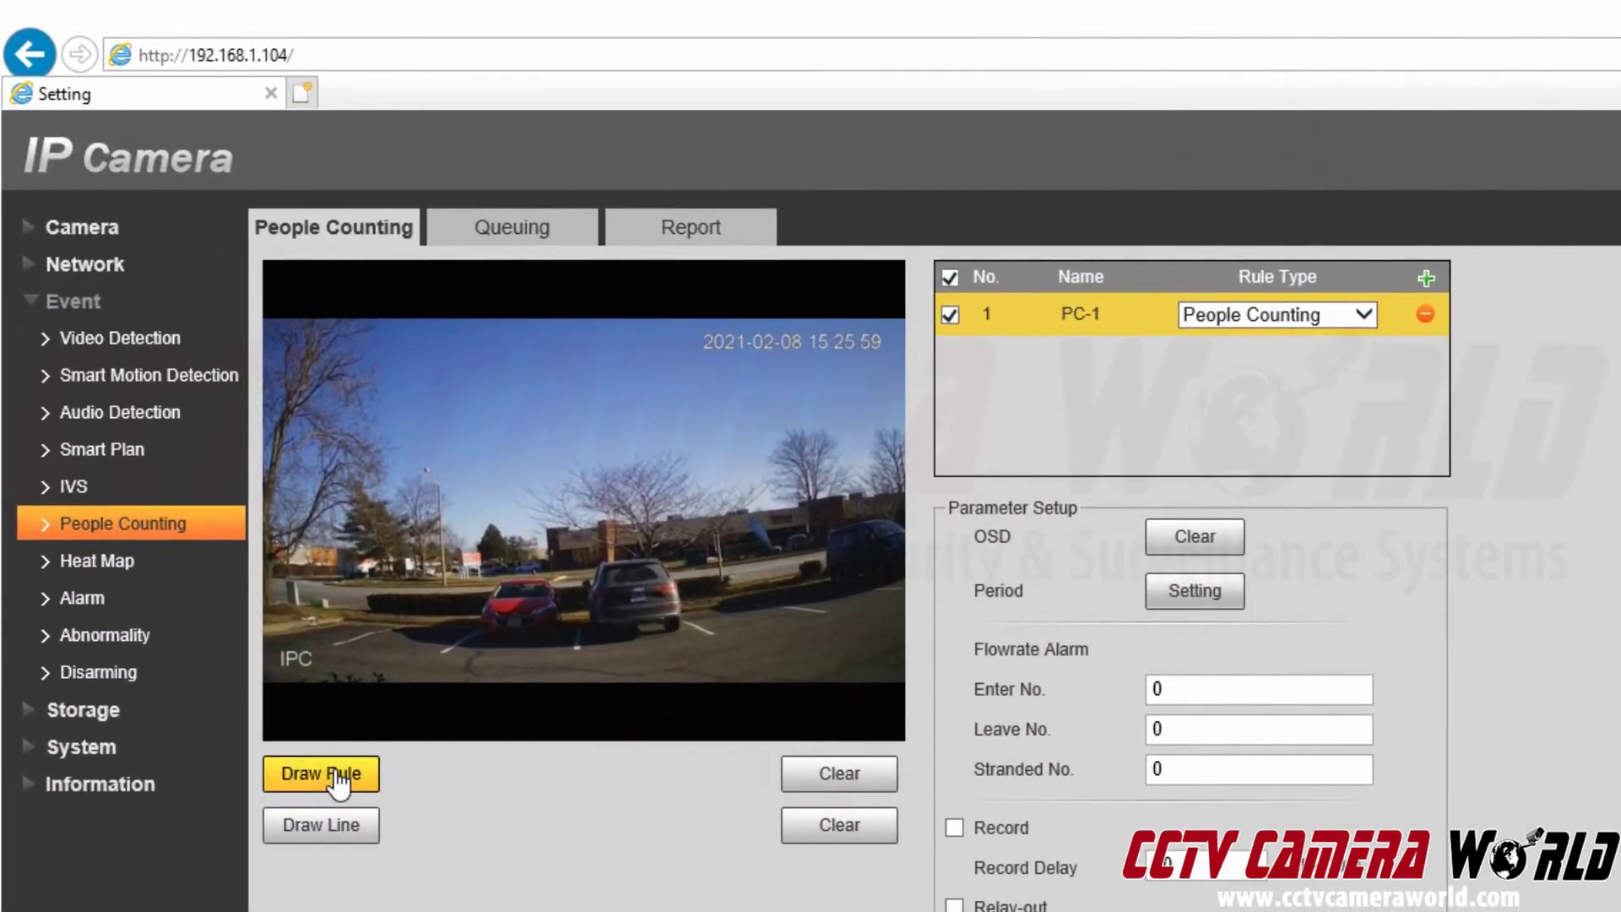
left_click(314, 725)
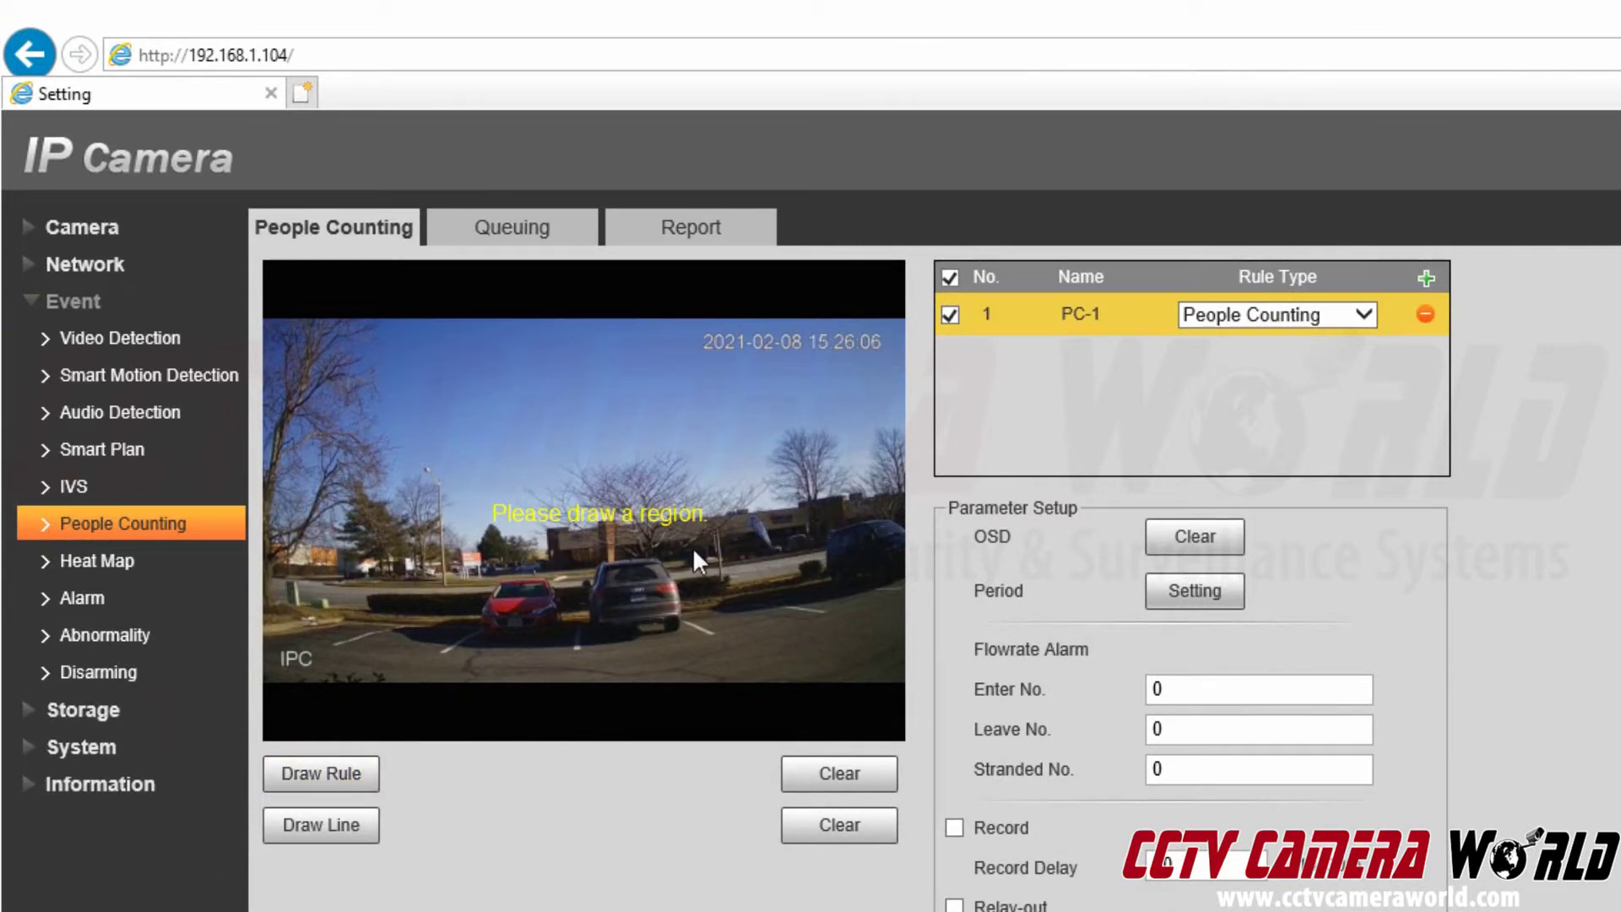
left_click(366, 563)
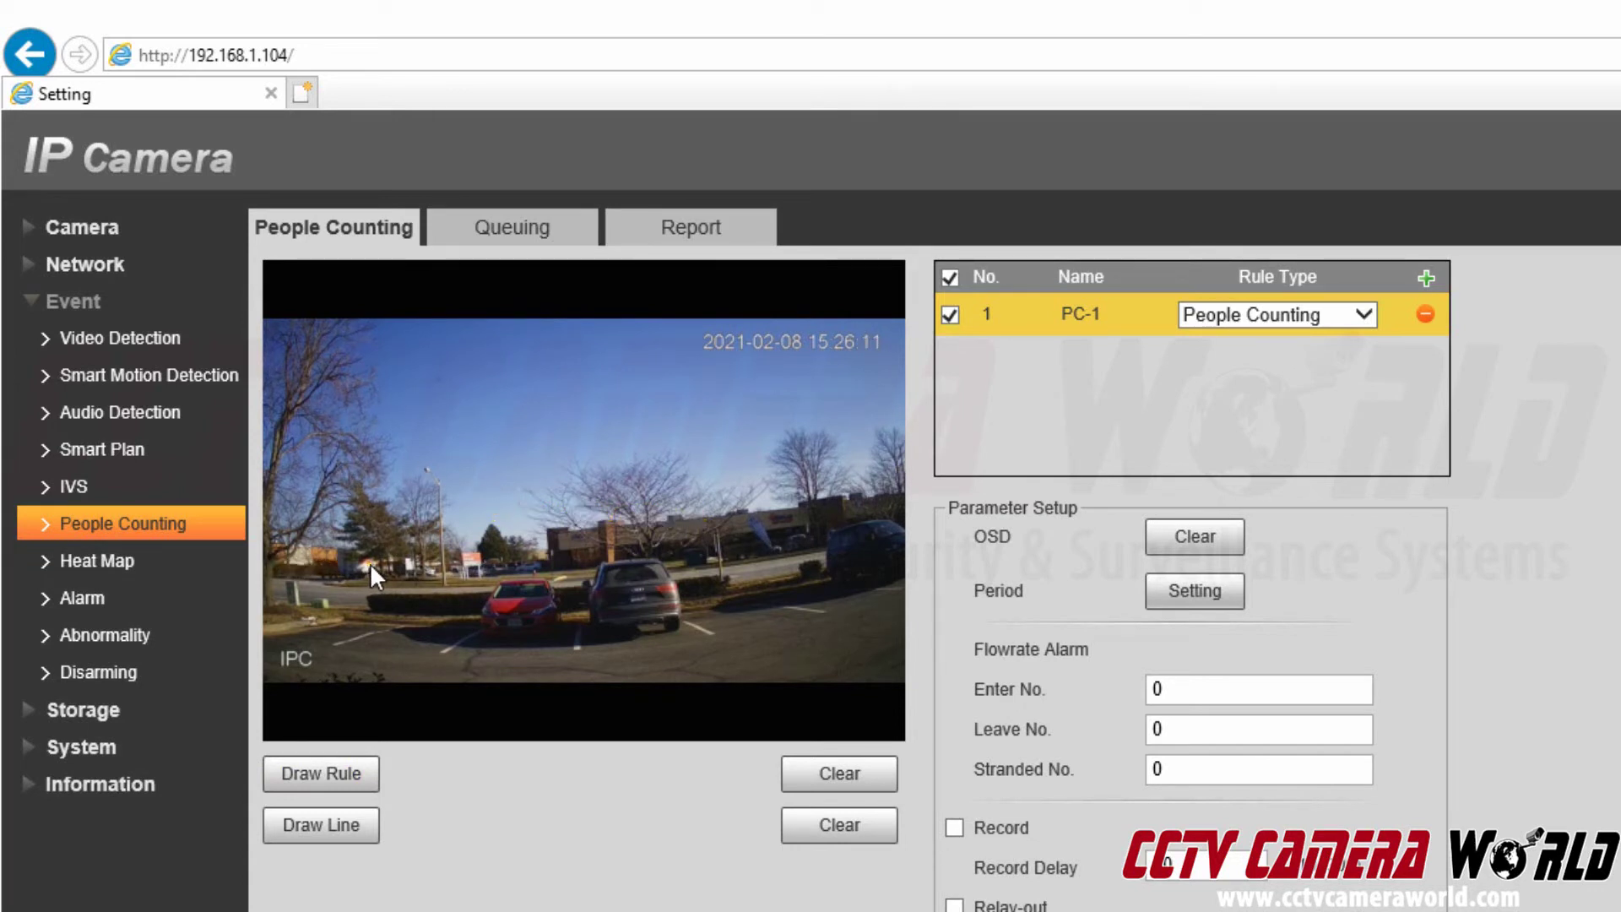
left_click(432, 564)
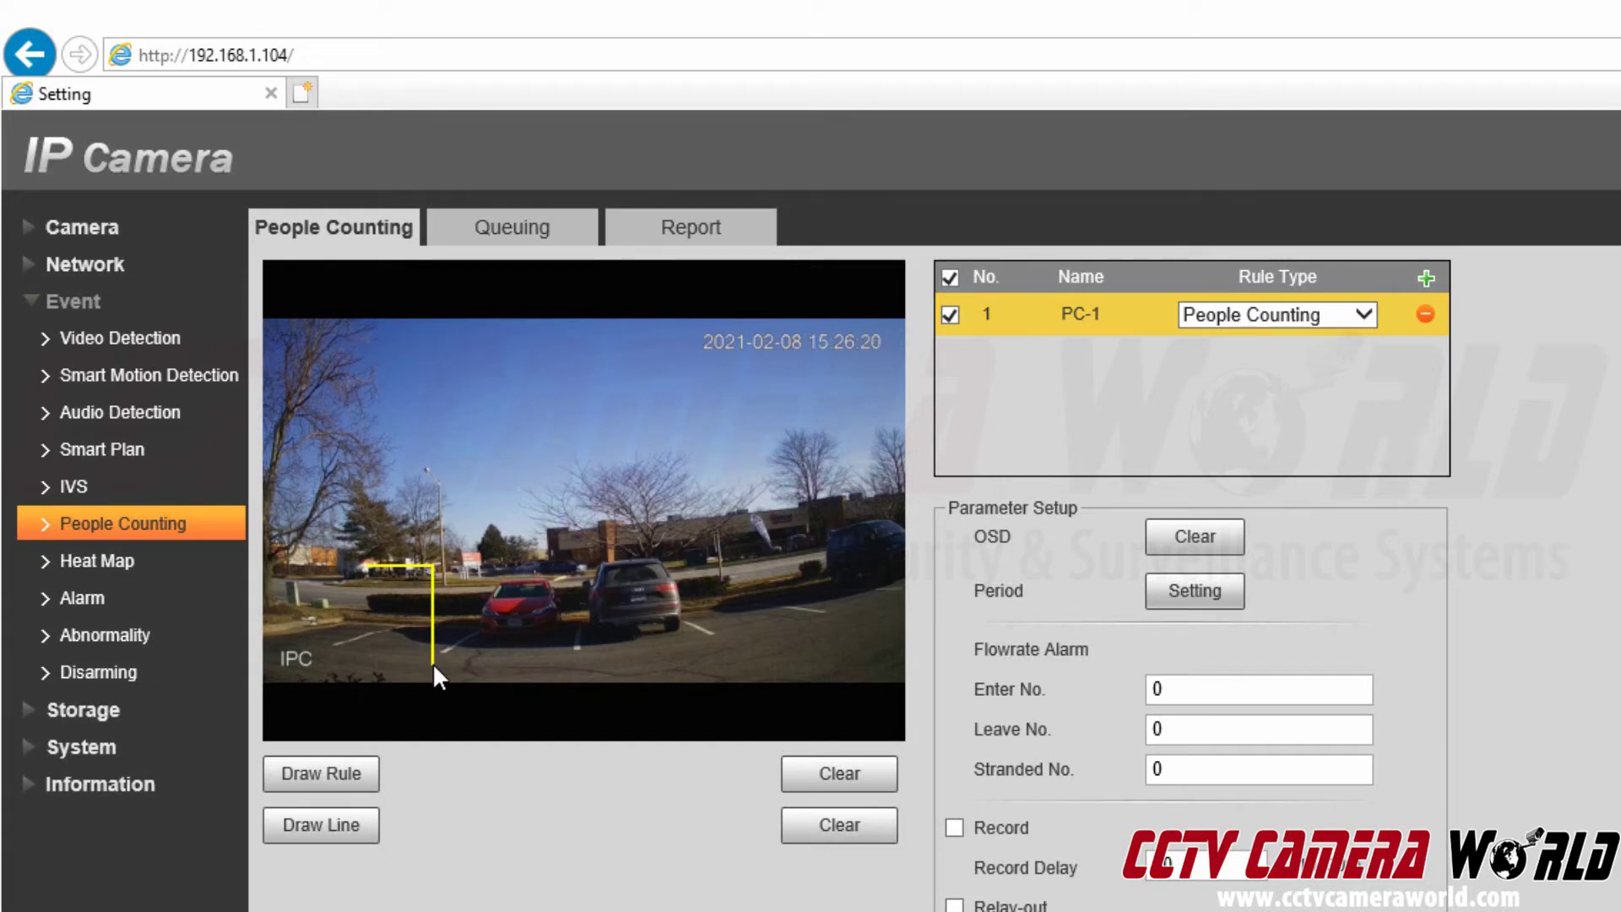
left_click(432, 662)
left_click(371, 662)
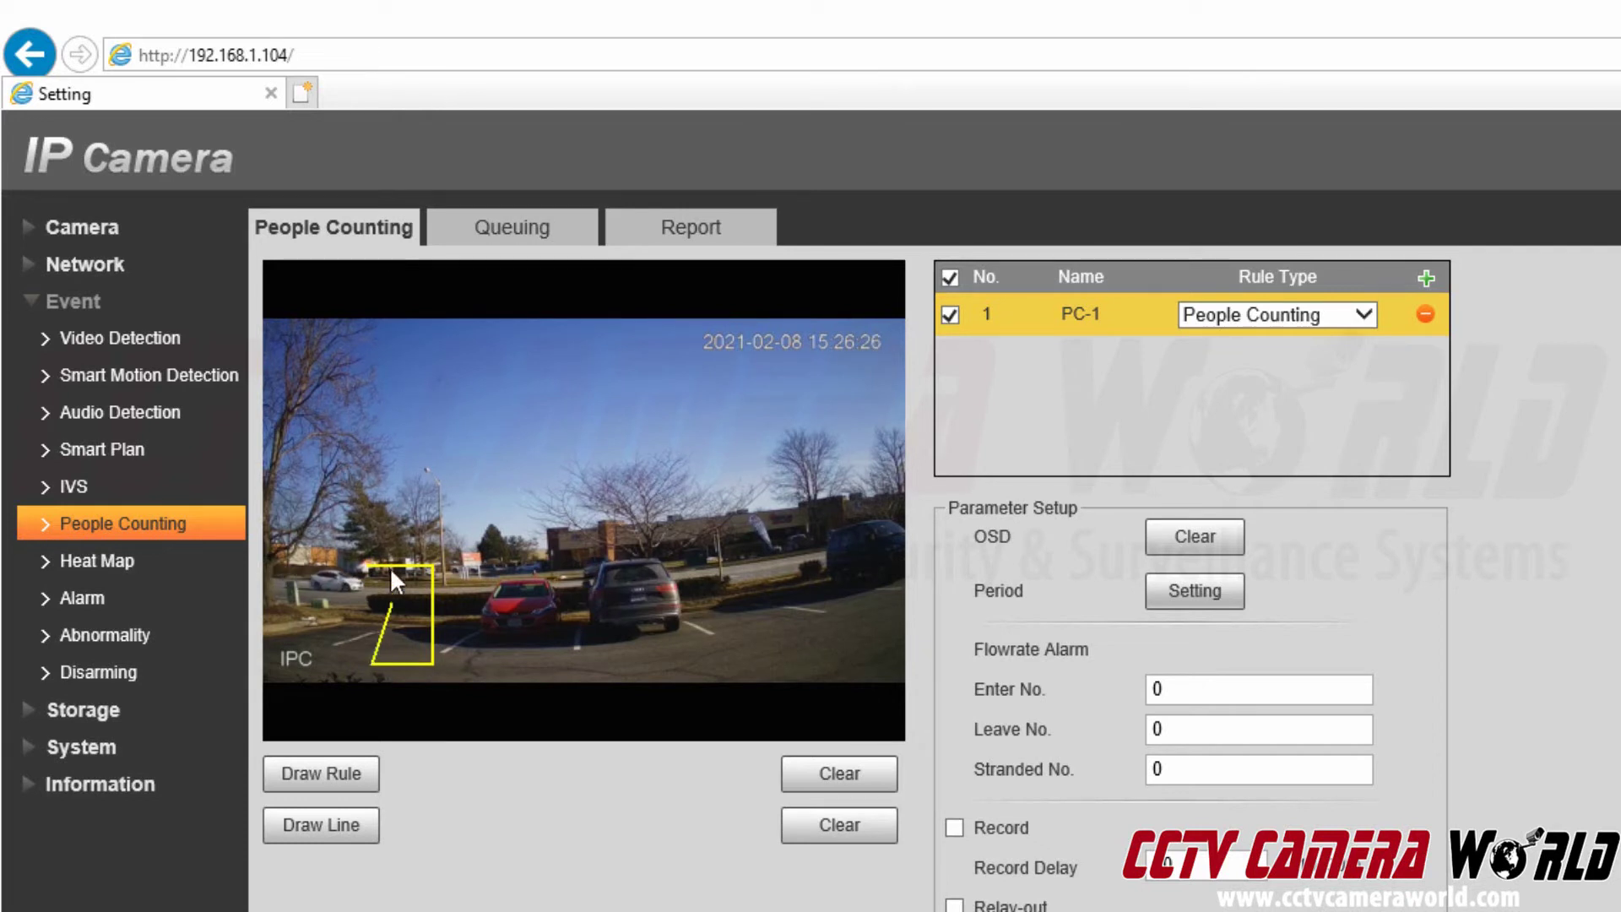
right_click(352, 630)
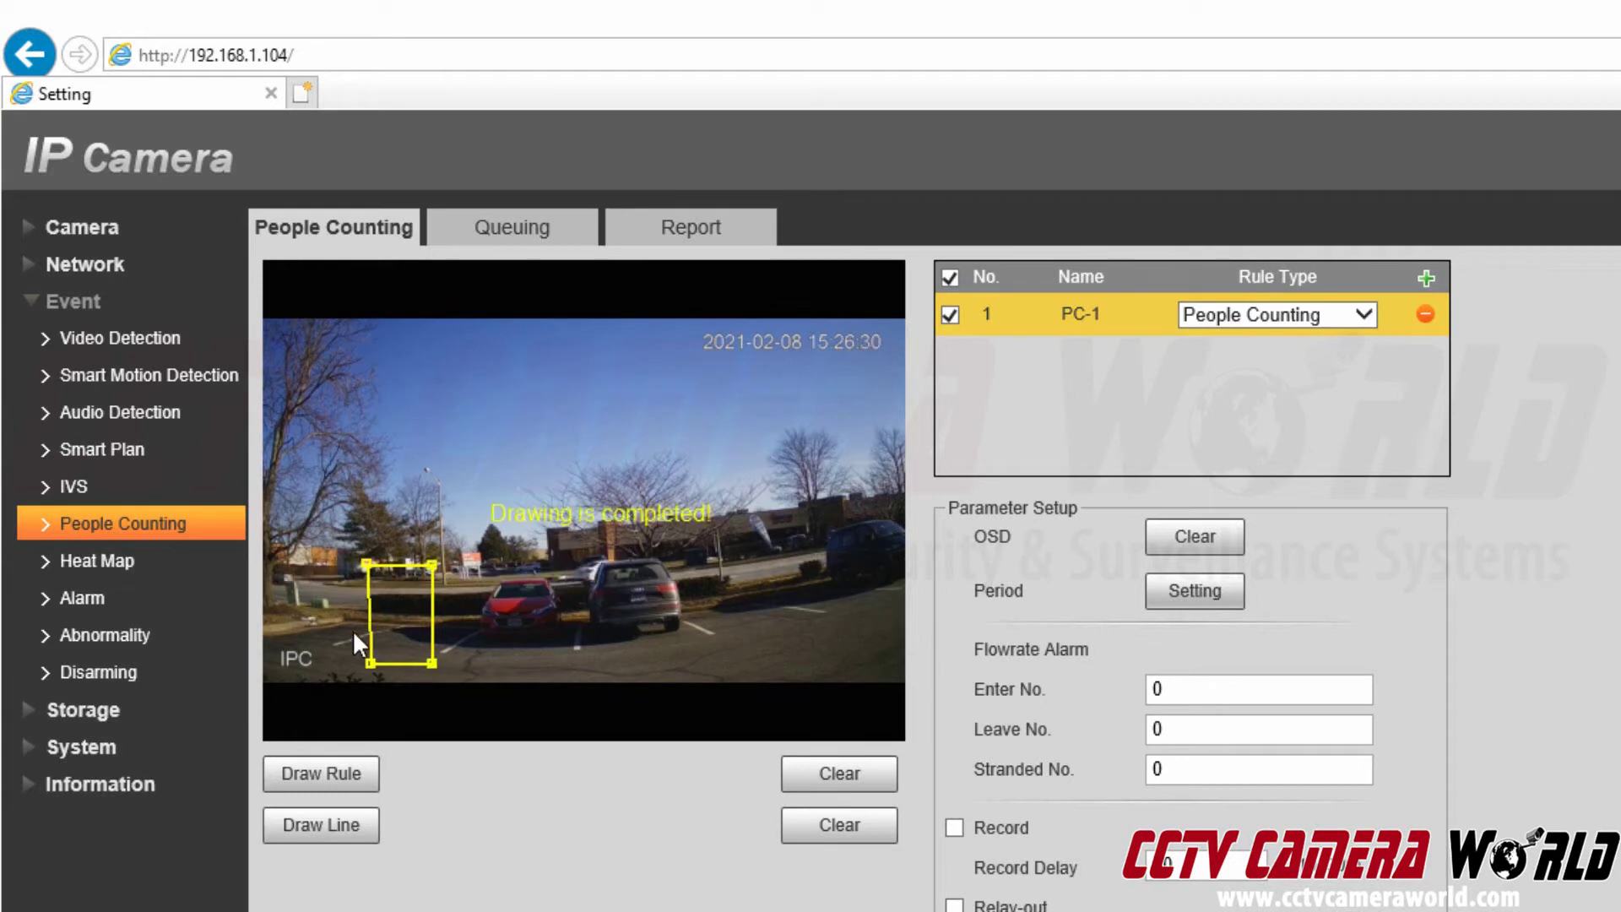
Step: Drag PC-1's four corner handles to make a taller upright rectangle left of the red car
left_click_drag(367, 562, 333, 554)
left_click_drag(433, 564, 405, 555)
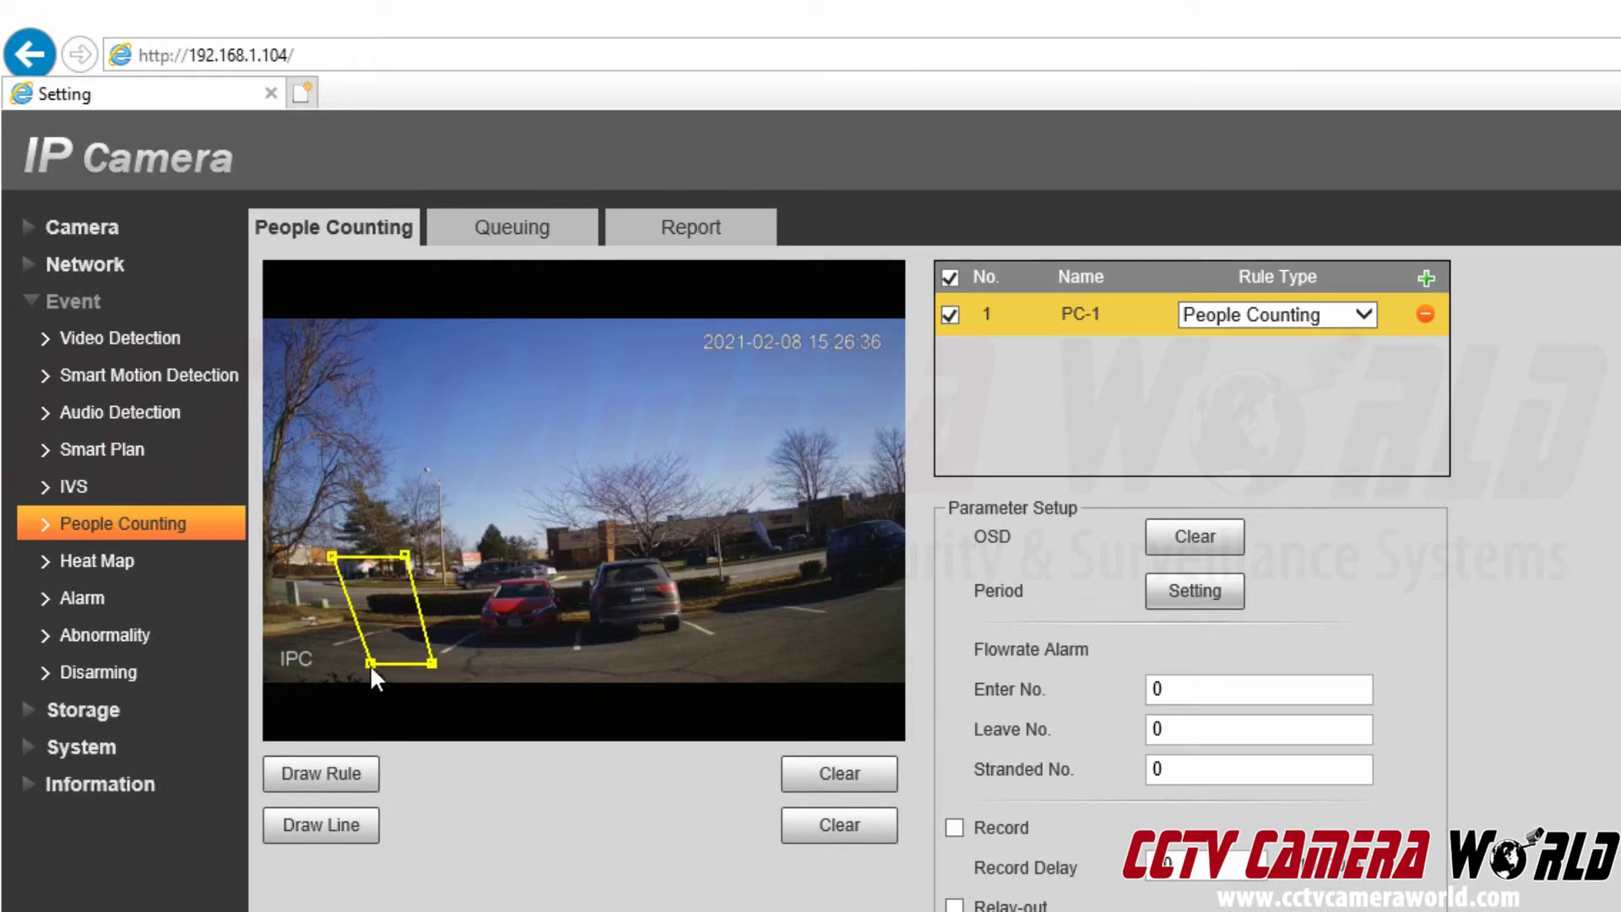
left_click_drag(370, 663, 335, 646)
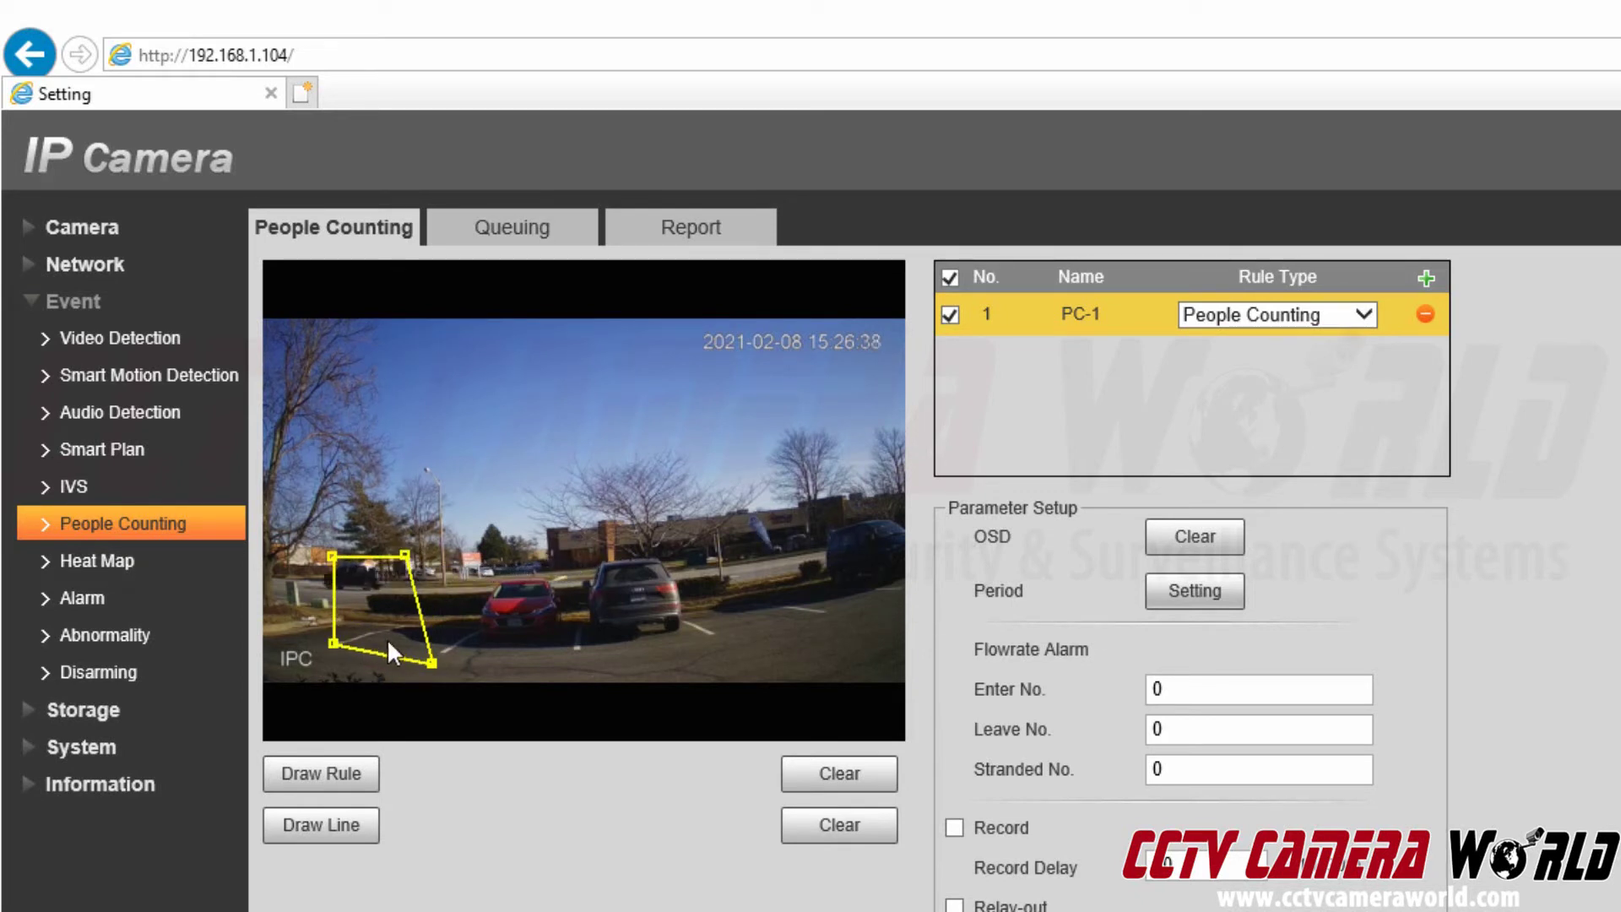
mouse_move(432, 660)
left_mouse_down()
mouse_move(380, 638)
mouse_move(406, 644)
left_mouse_up()
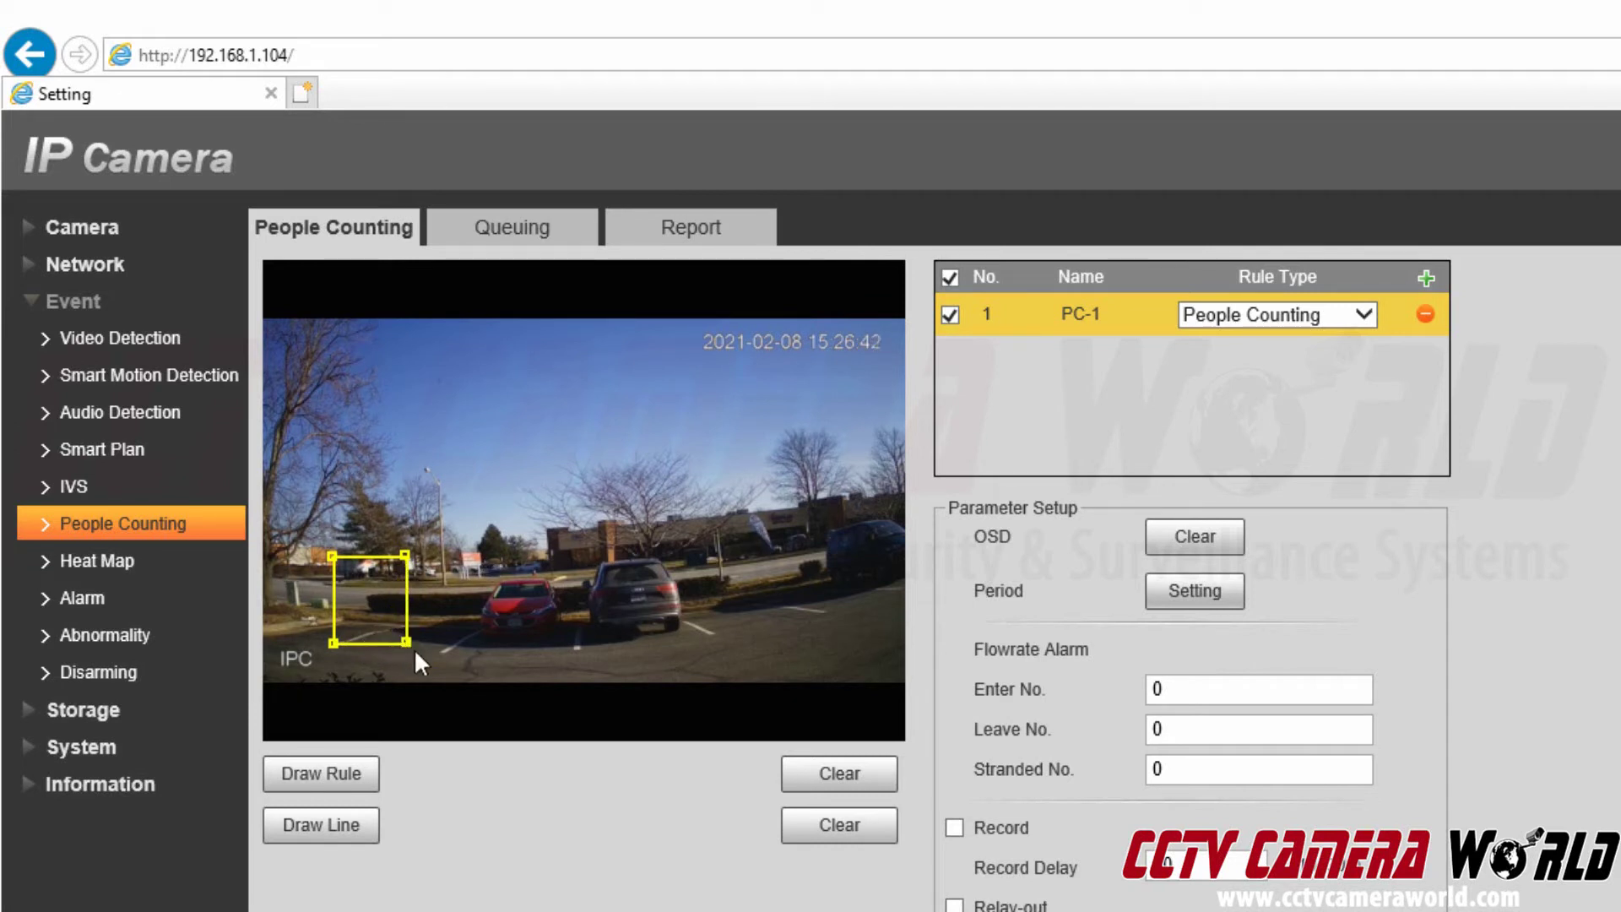
left_click_drag(333, 553, 405, 532)
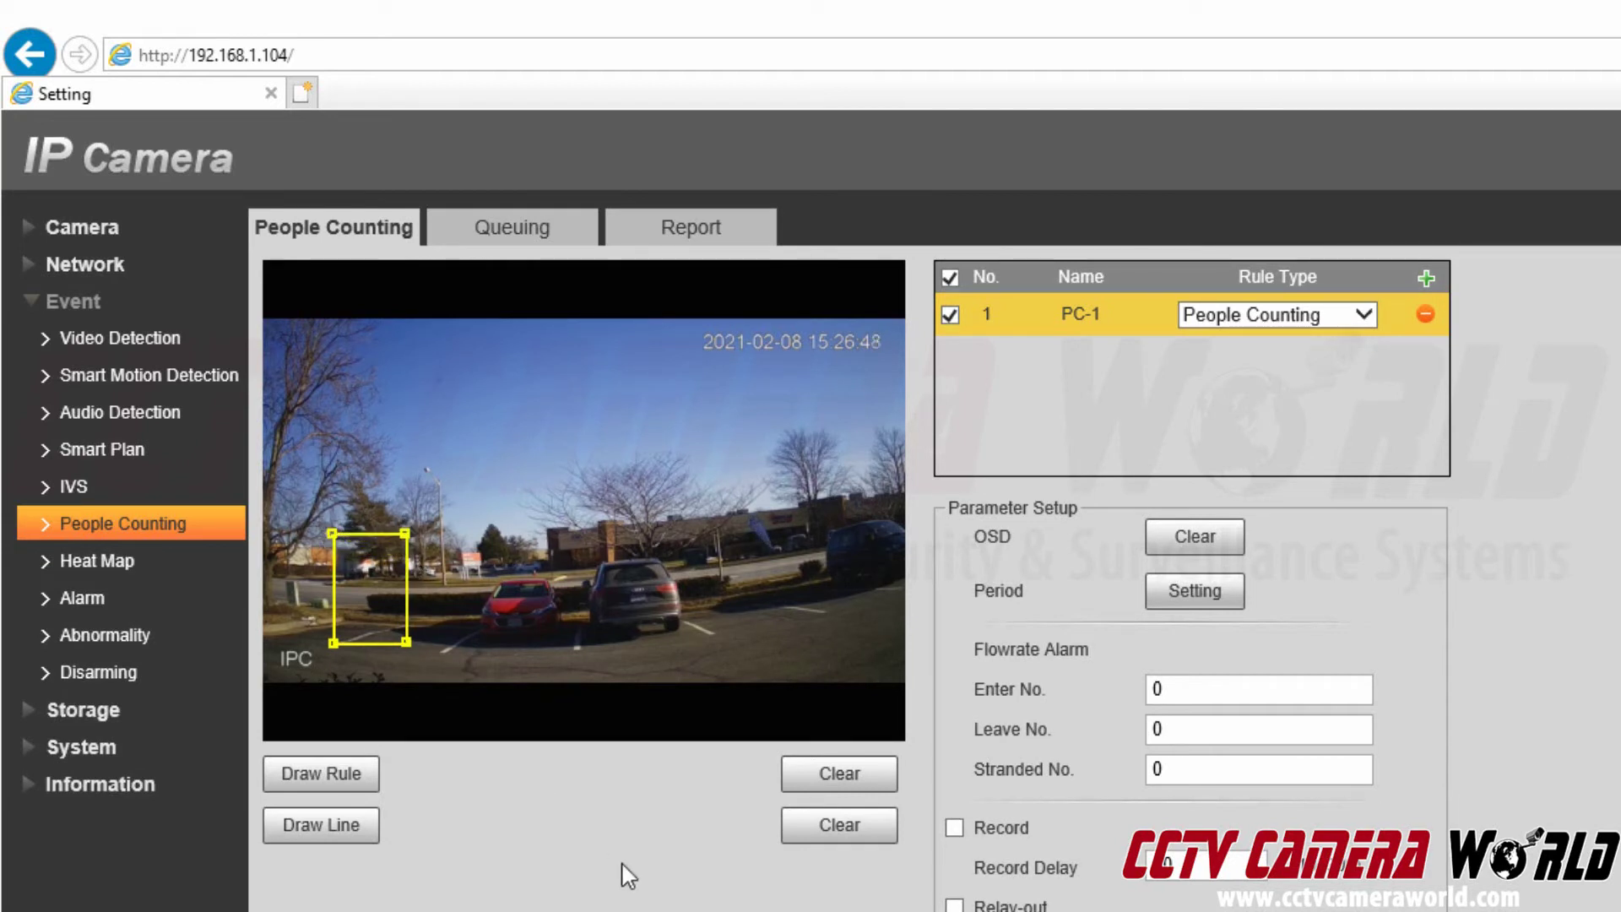
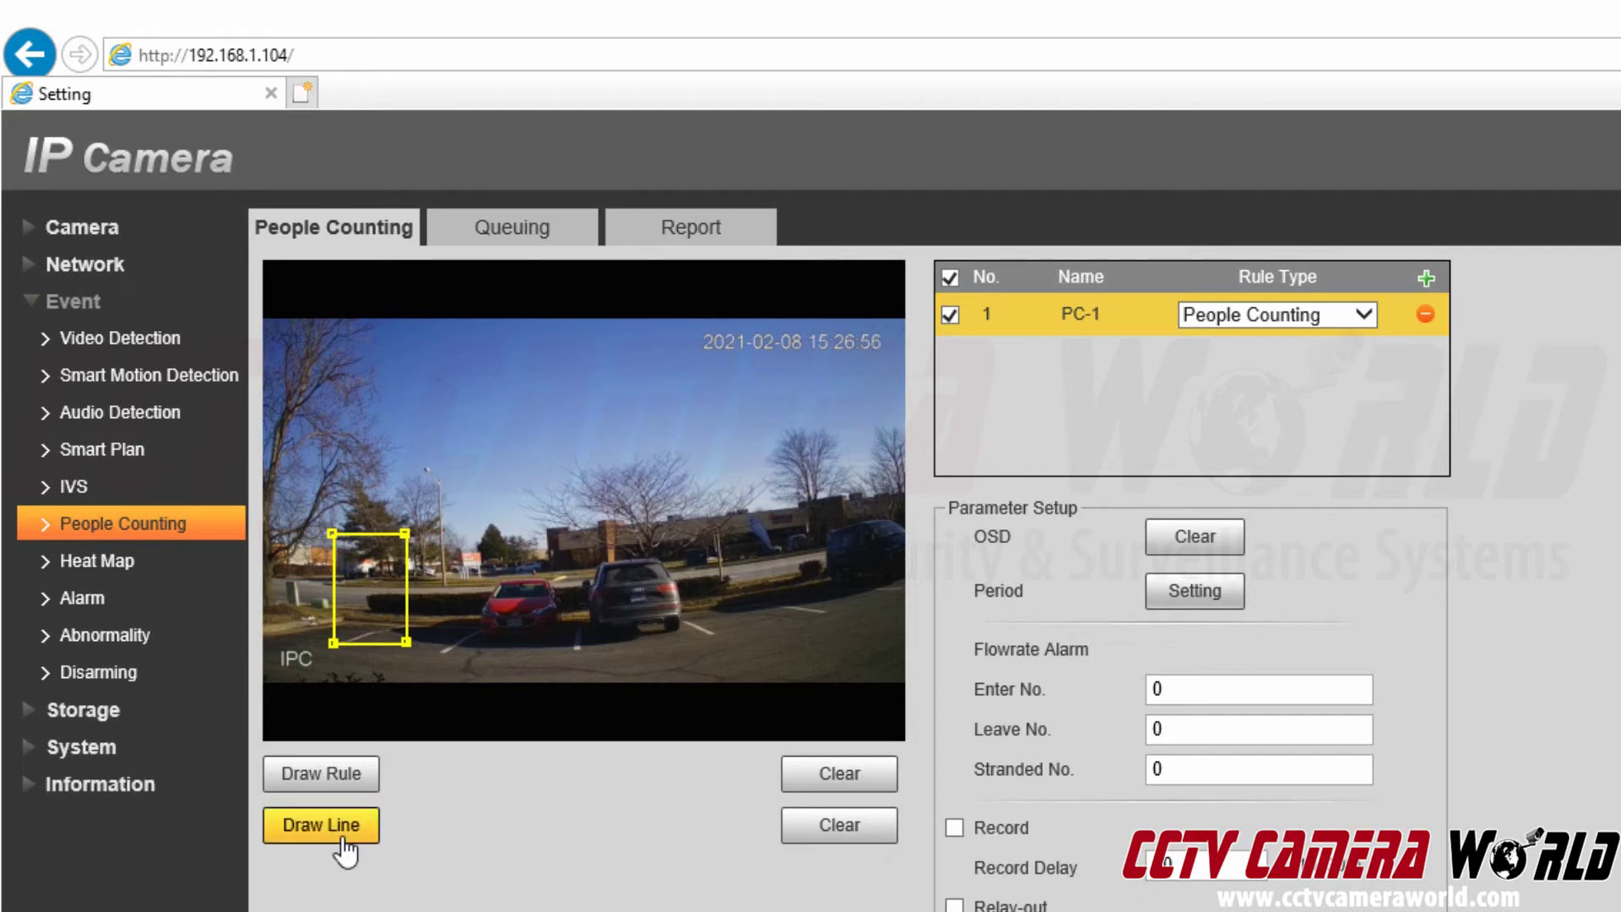
Step: Draw a vertical counting line from below the PC-1 detection box to above it
left_click(342, 832)
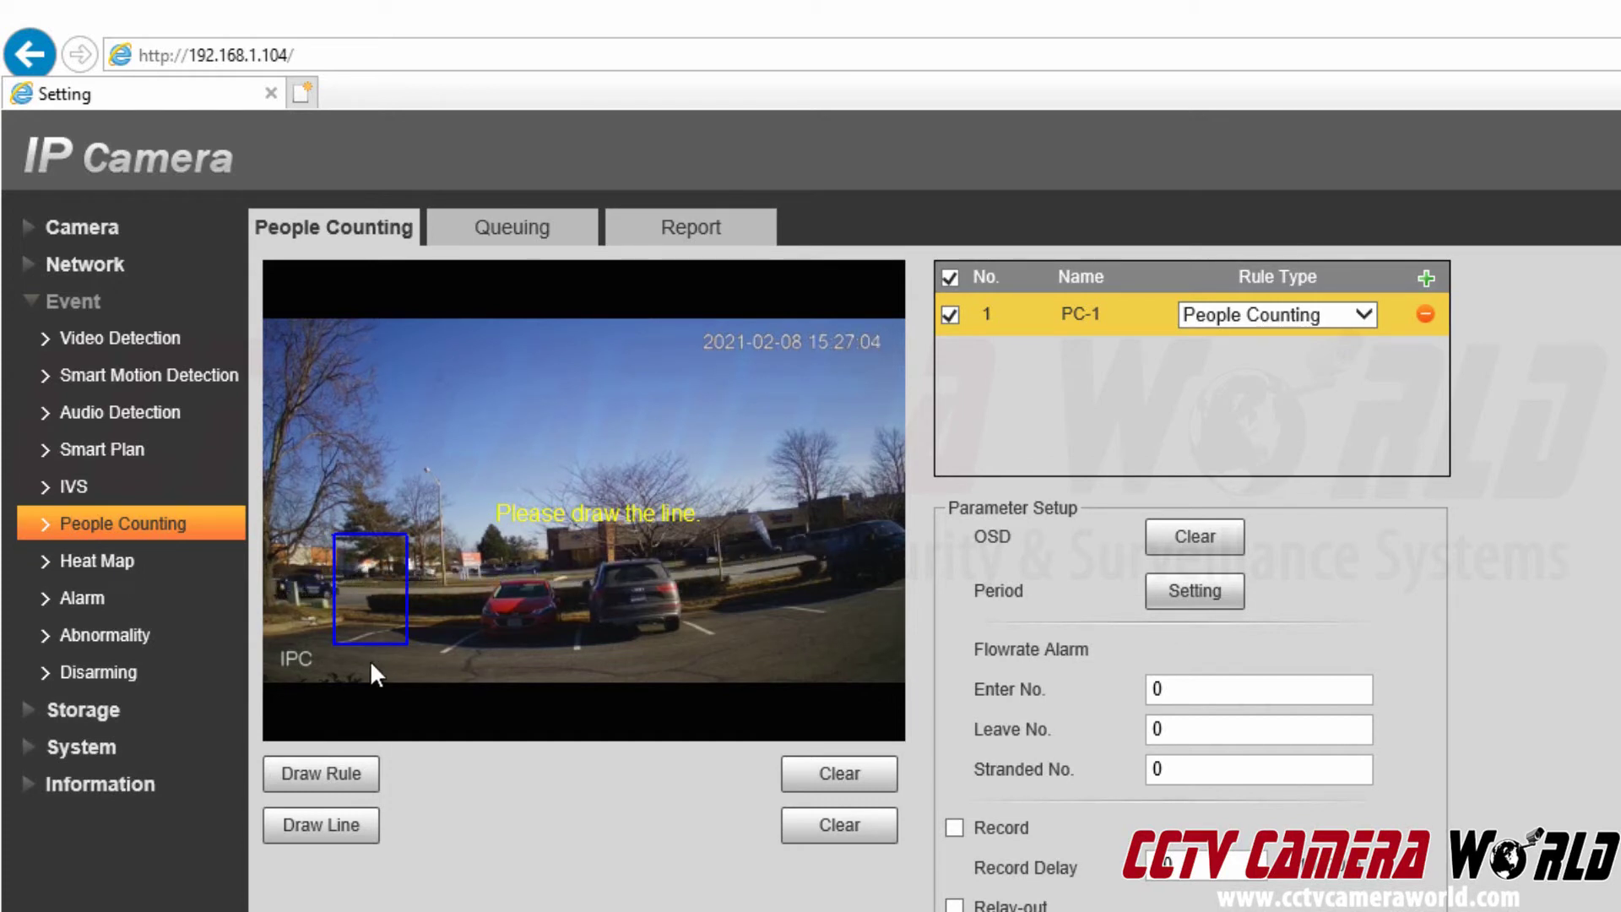
left_click(370, 659)
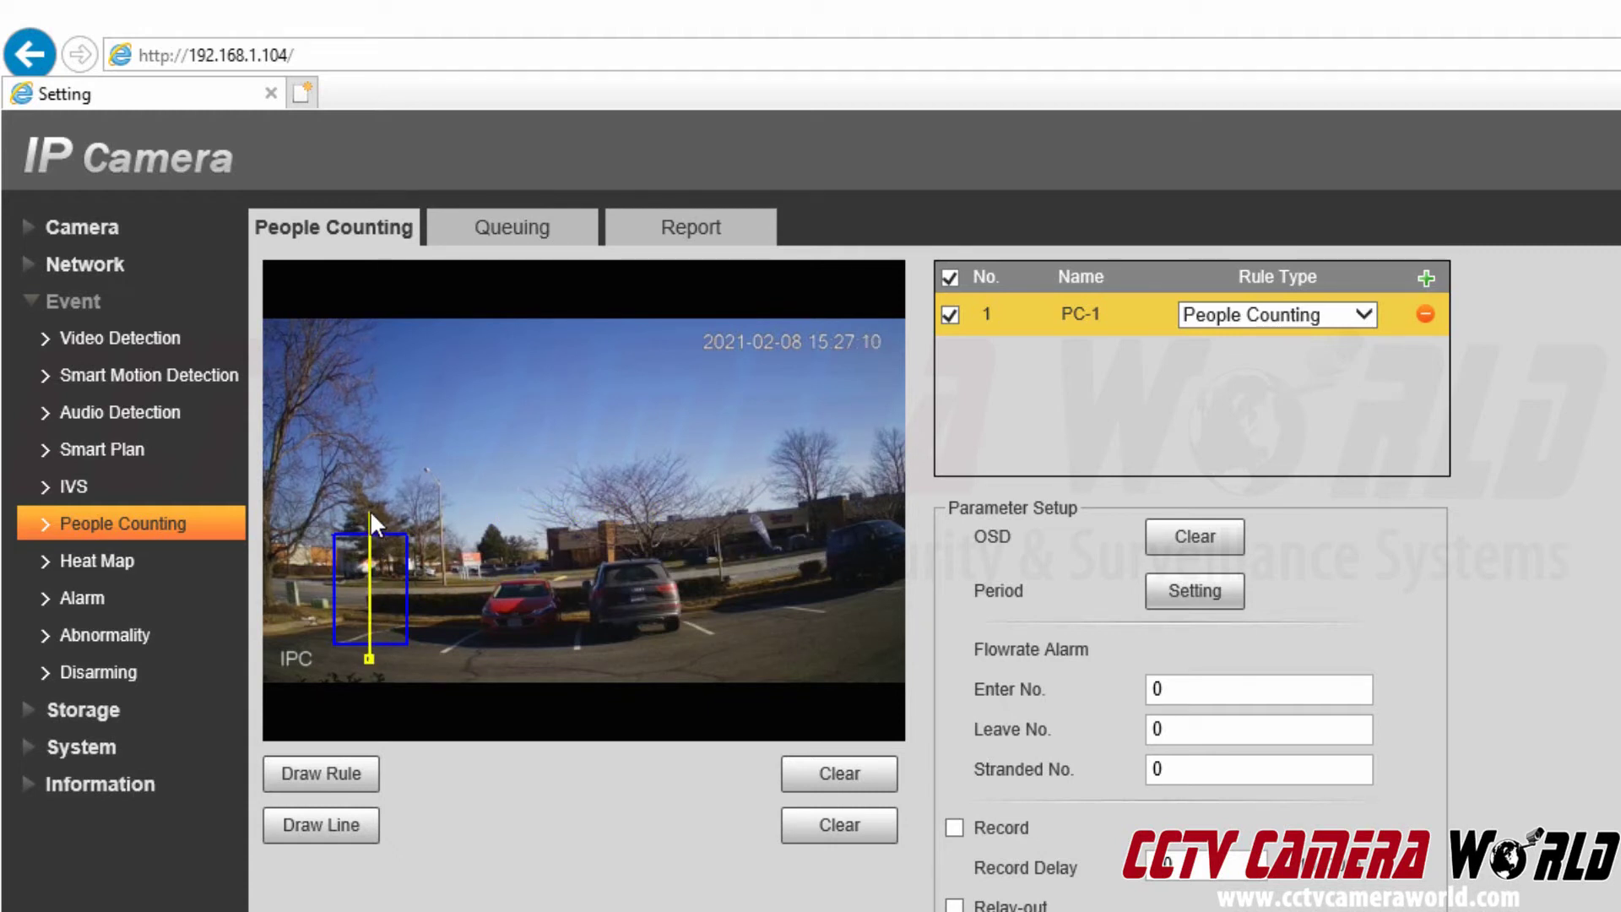
left_click(370, 510)
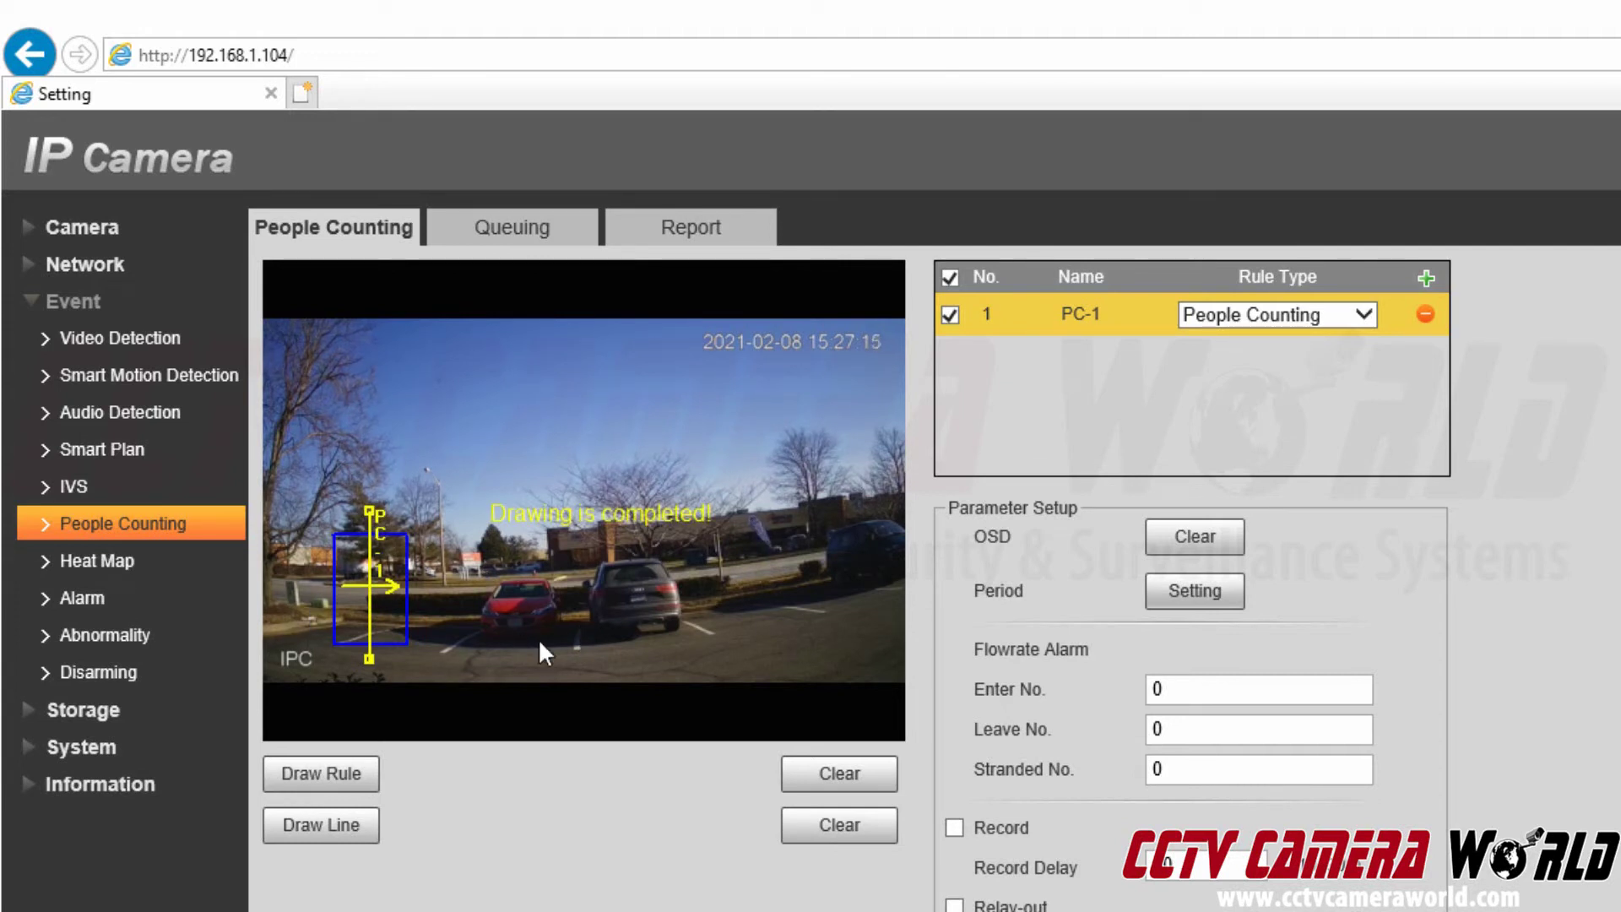
Step: Clear and redraw the counting line, then clear it again and set a new start point below the box
left_click(836, 847)
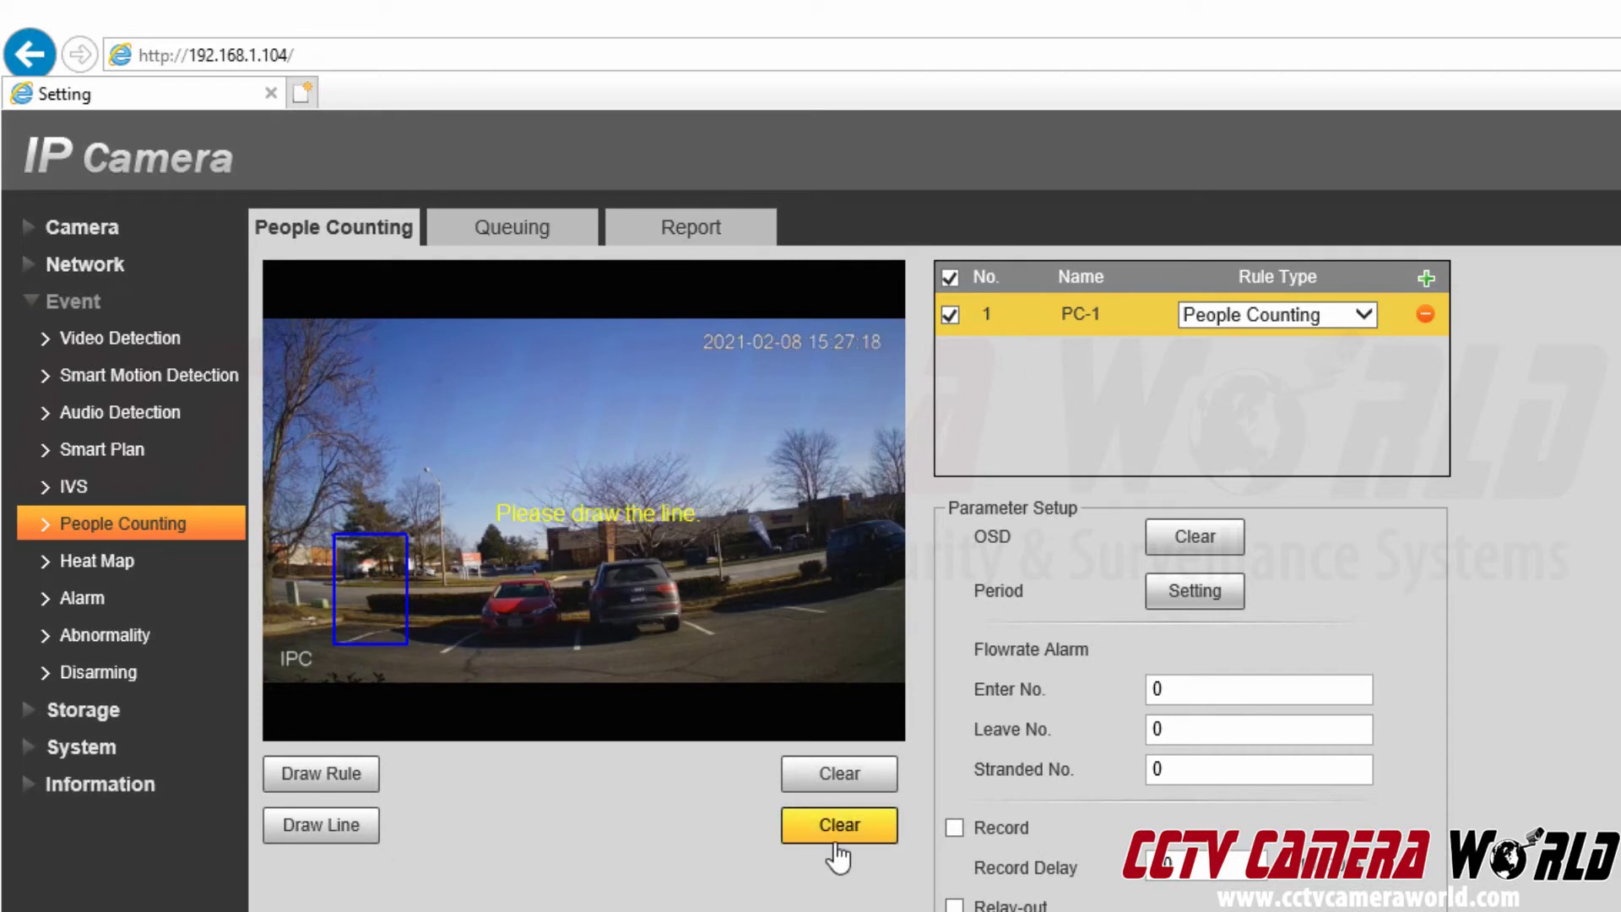
left_click(371, 500)
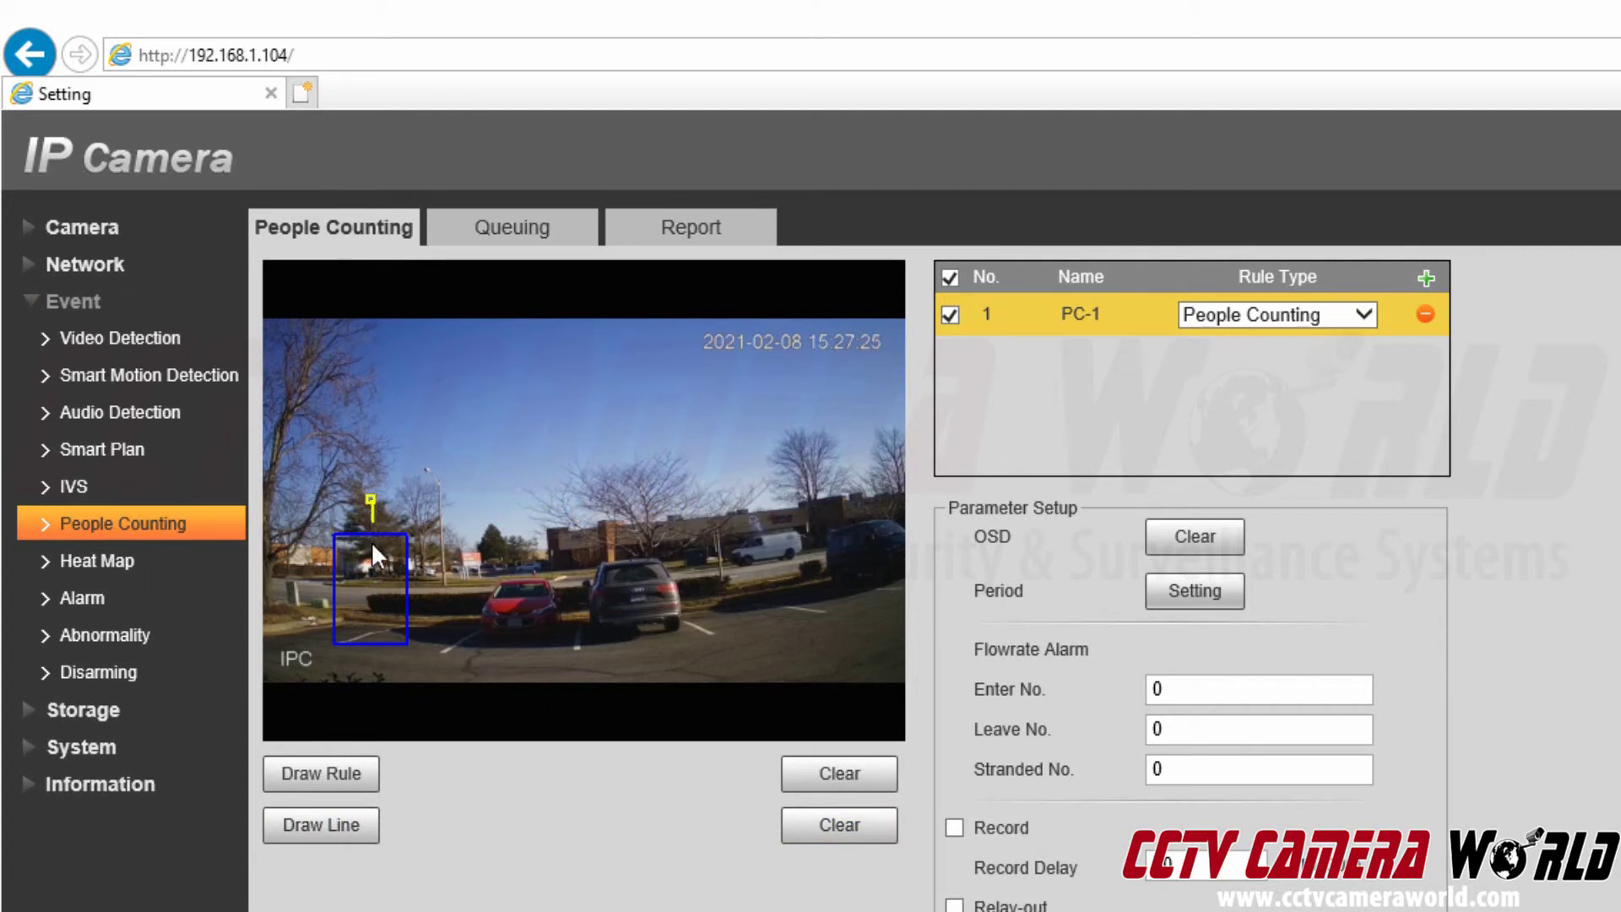
left_click(370, 667)
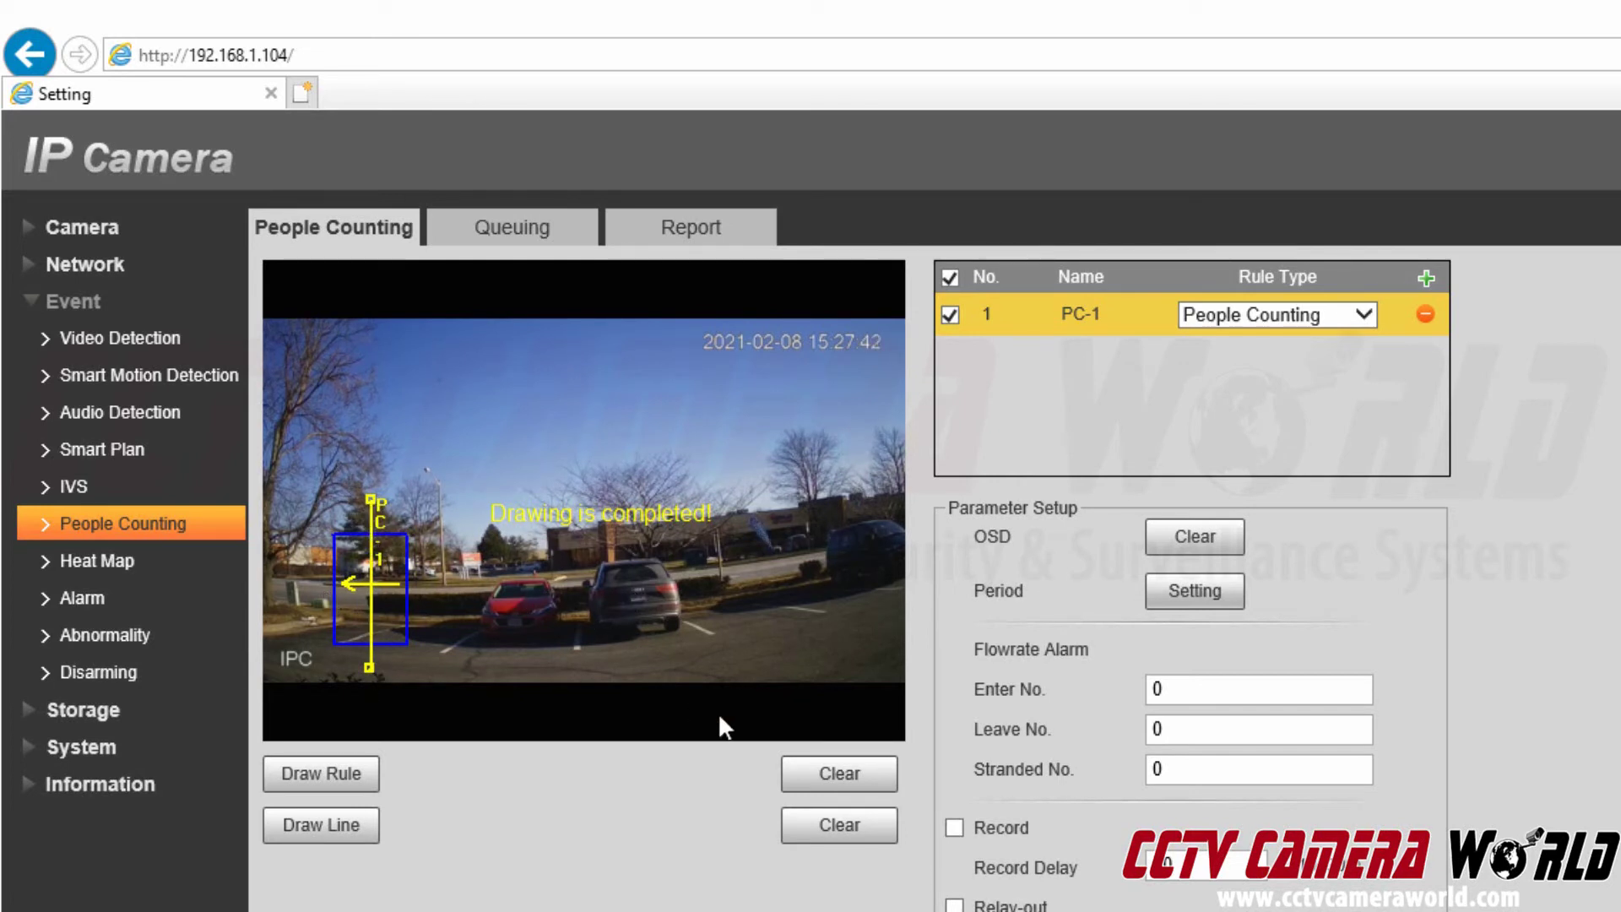
left_click(833, 825)
left_click(363, 665)
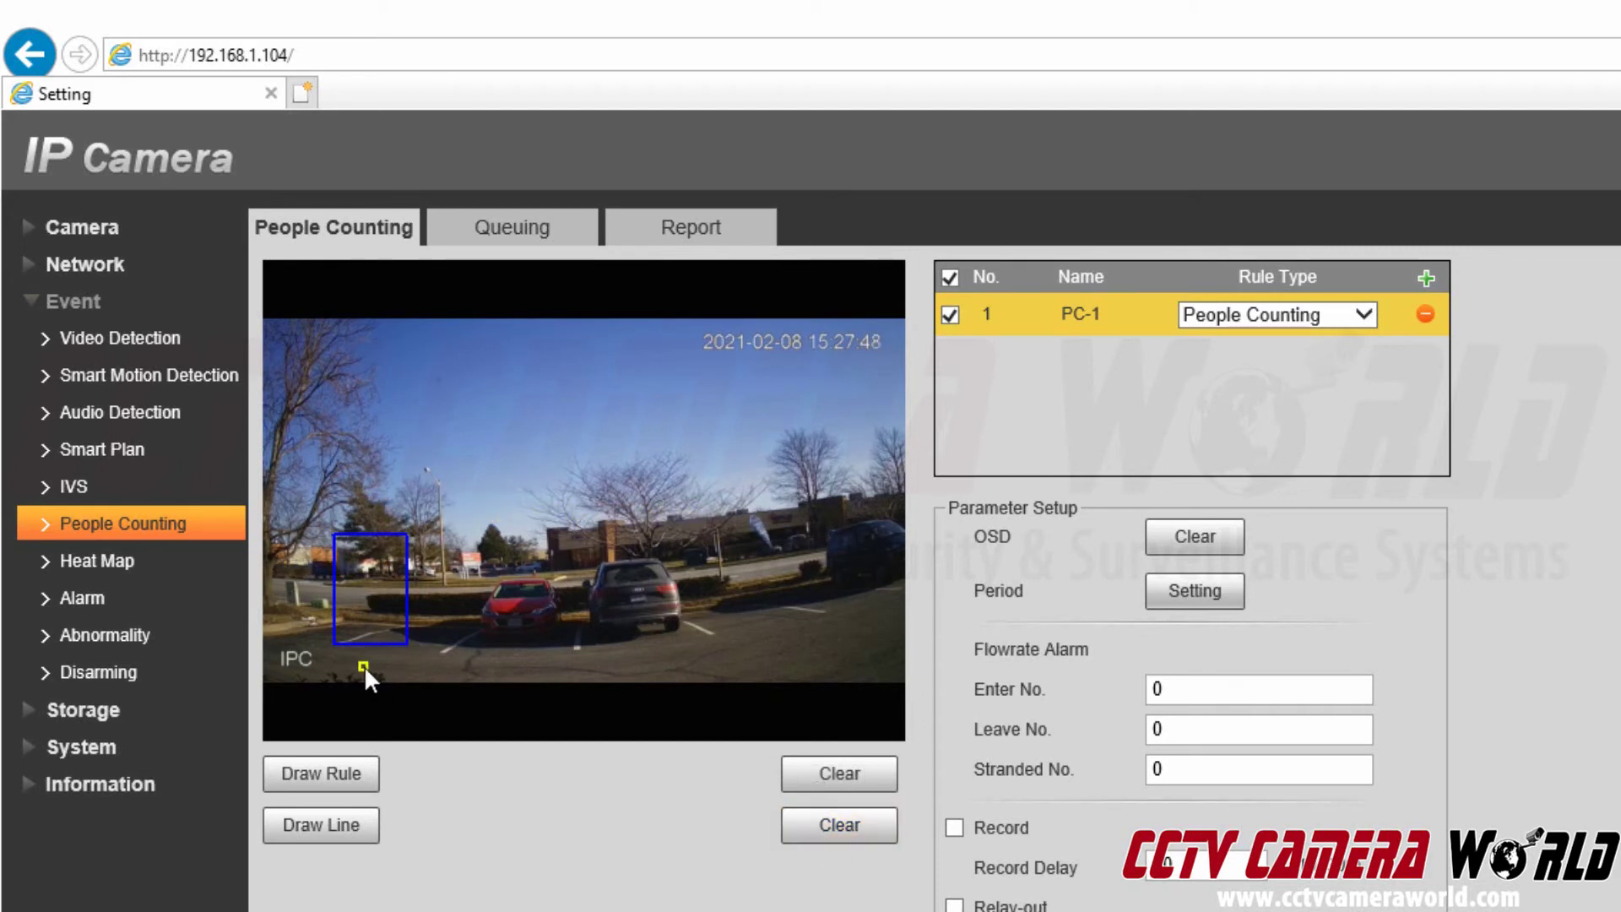
Step: Finish the vertical counting line above the detection box and save the PC-1 rule
left_click(363, 488)
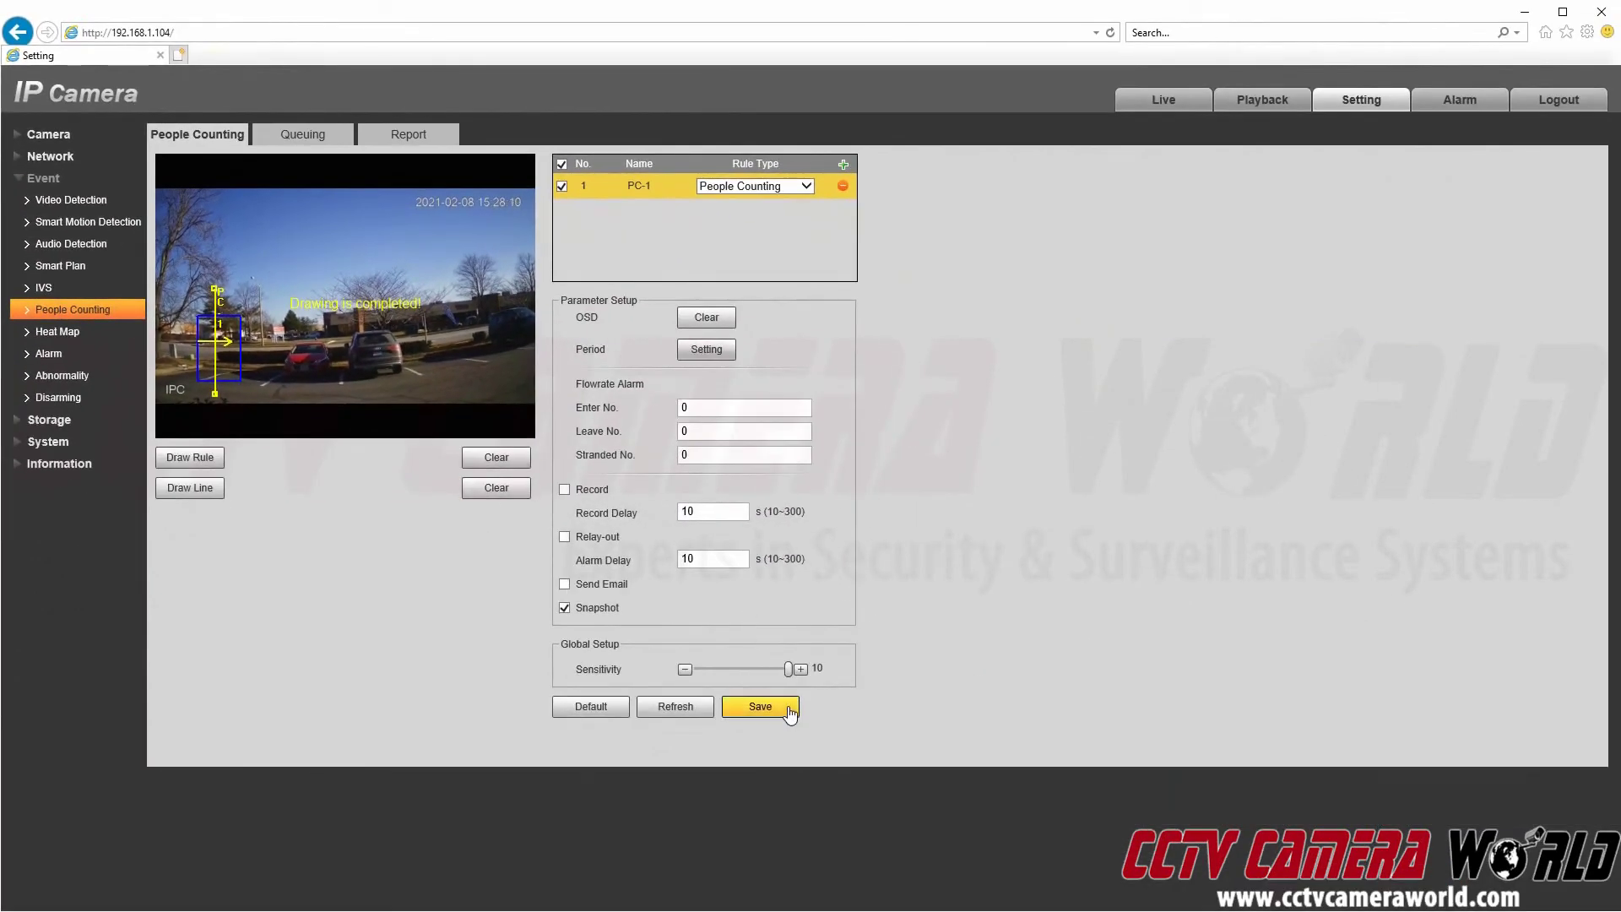
left_click(790, 713)
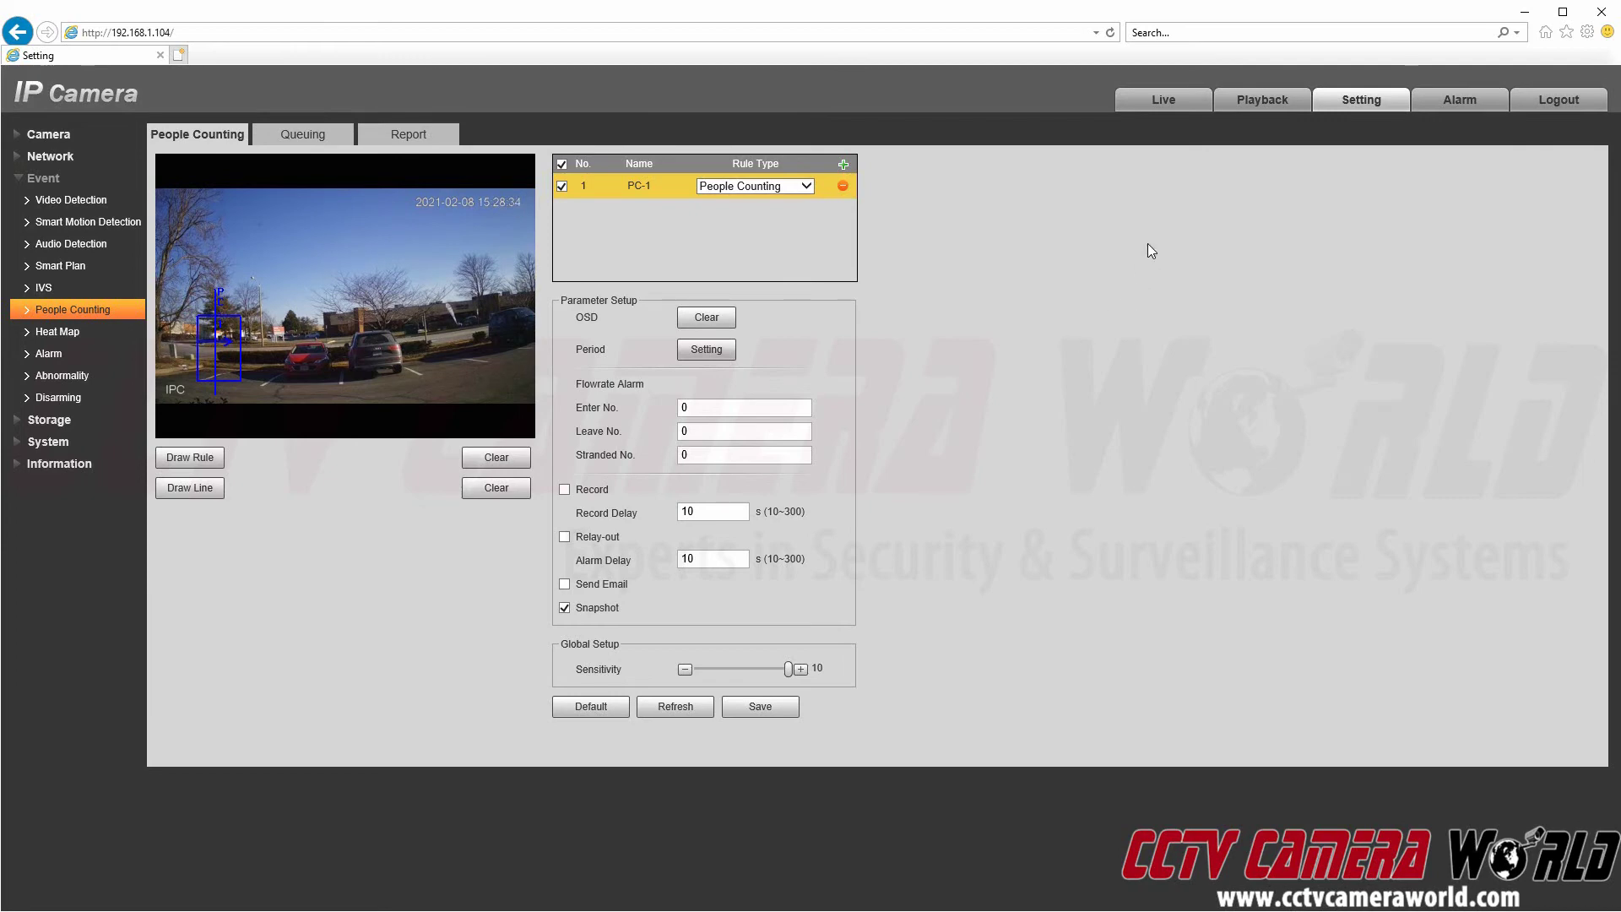
Step: Switch to the Live view and toggle the Rules Info overlay for the PC-1 box and line
left_click(1164, 100)
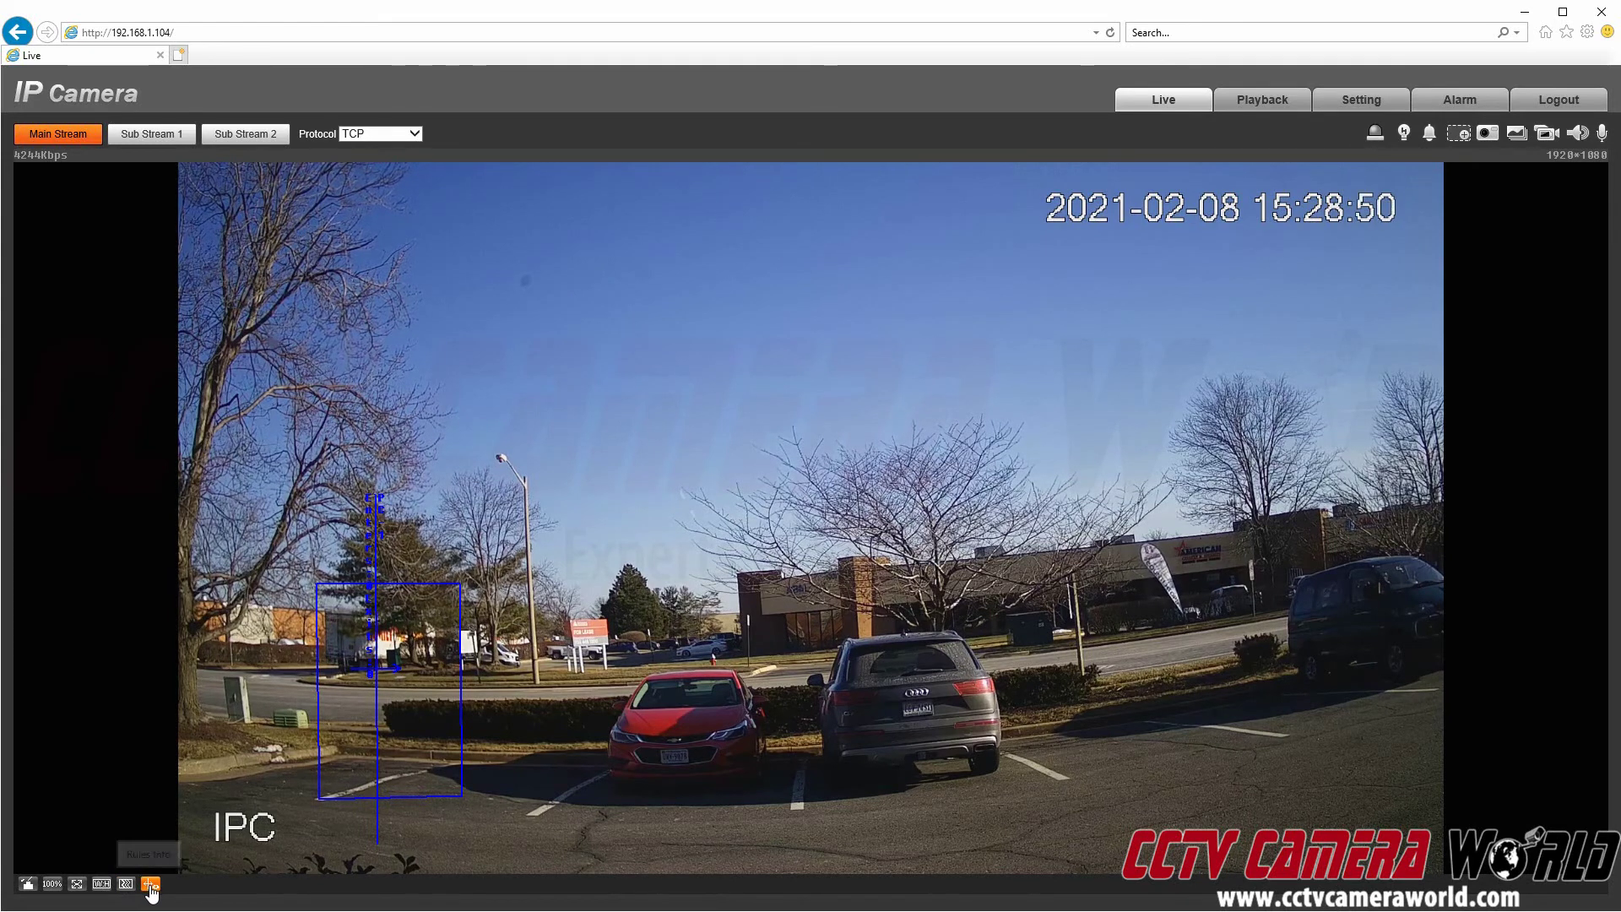
left_click(150, 883)
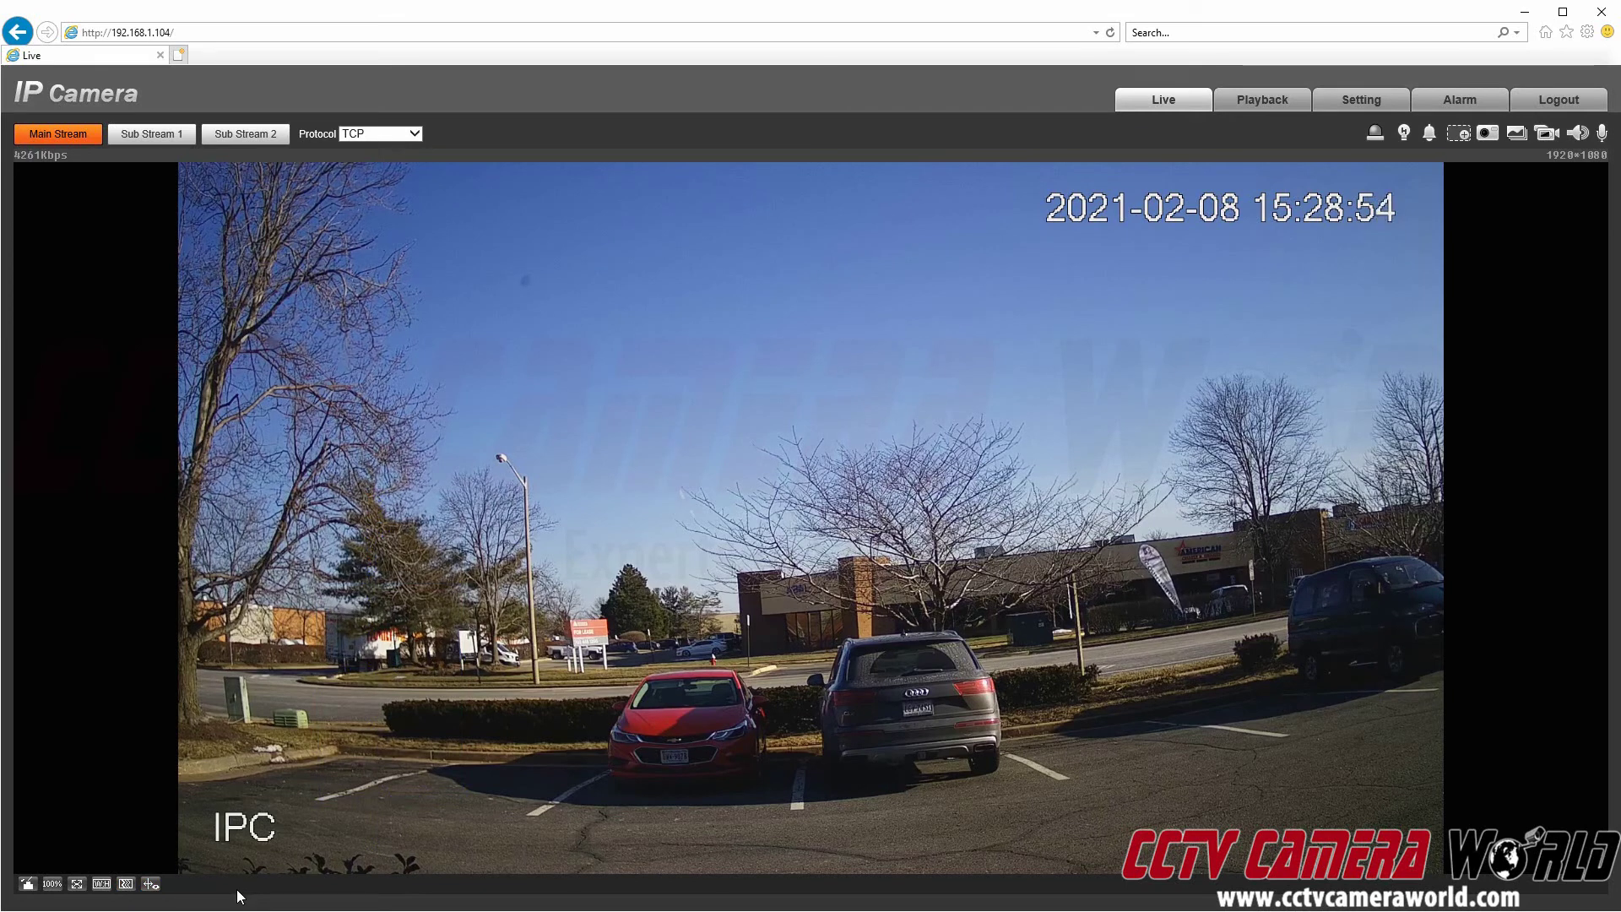
left_click(150, 883)
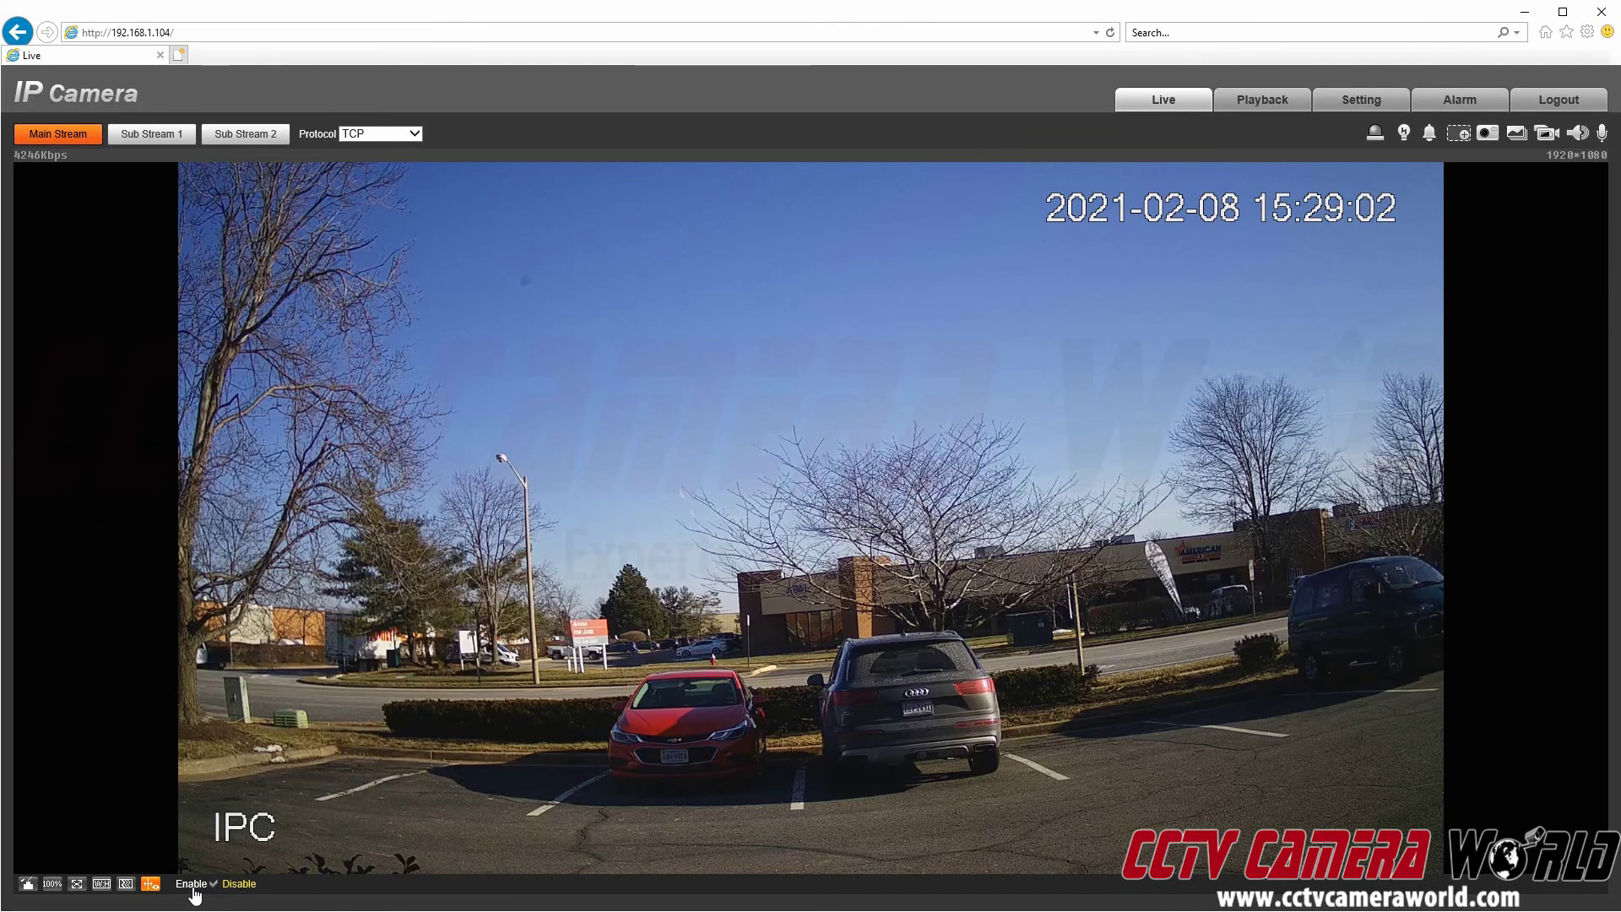
left_click(193, 885)
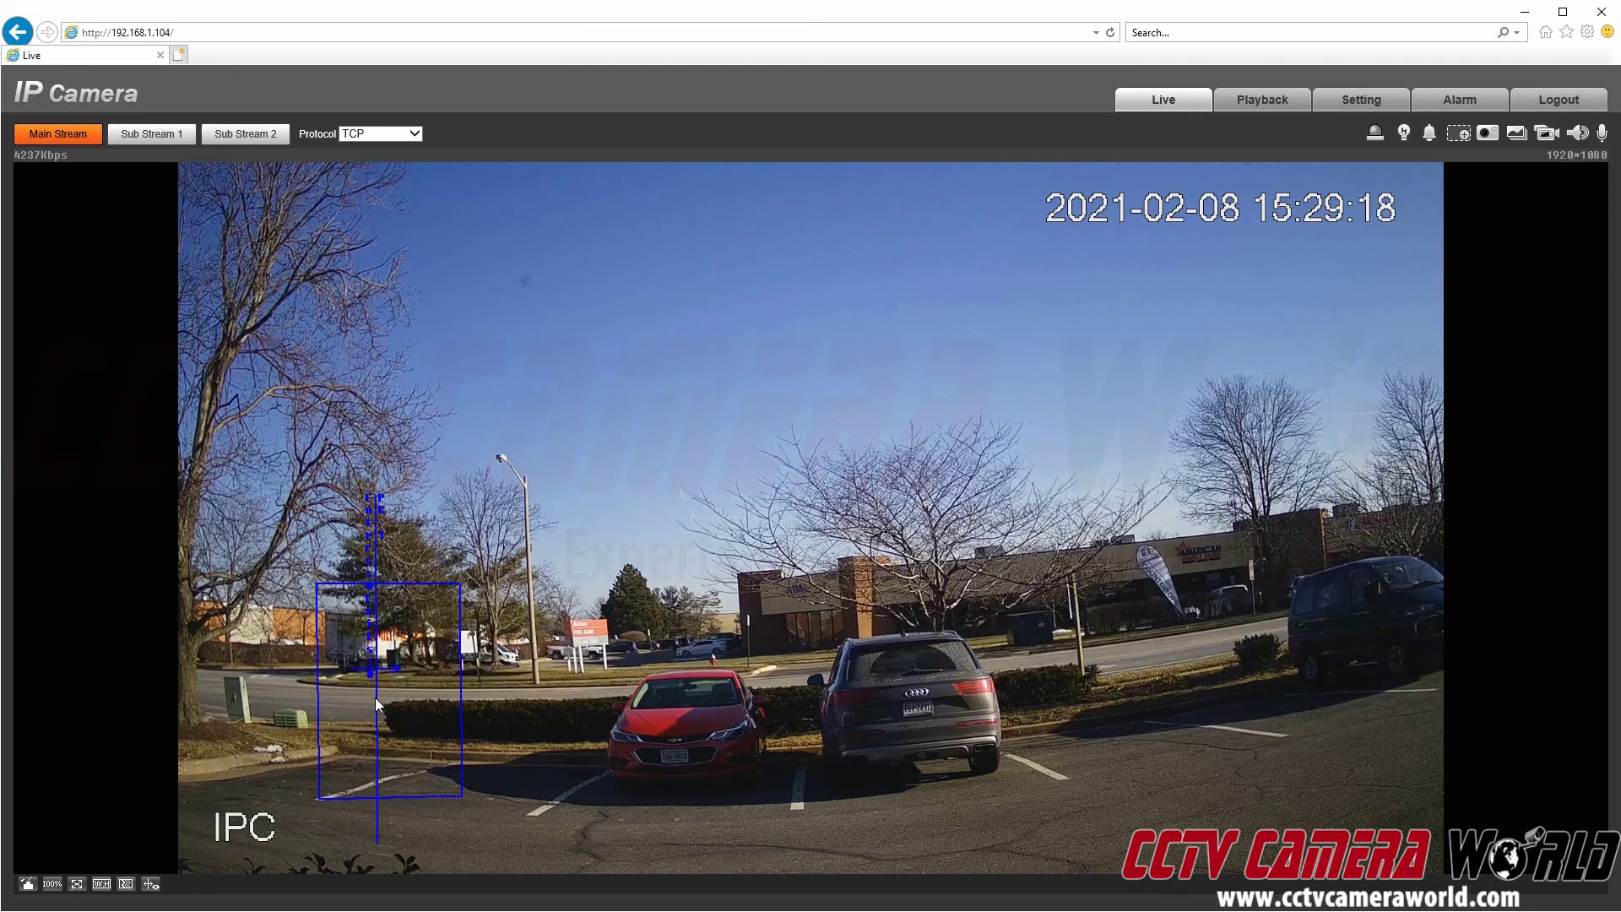
Step: Go to Setting > Event > People Counting and show the PC-1 counting Report page
left_click(1354, 102)
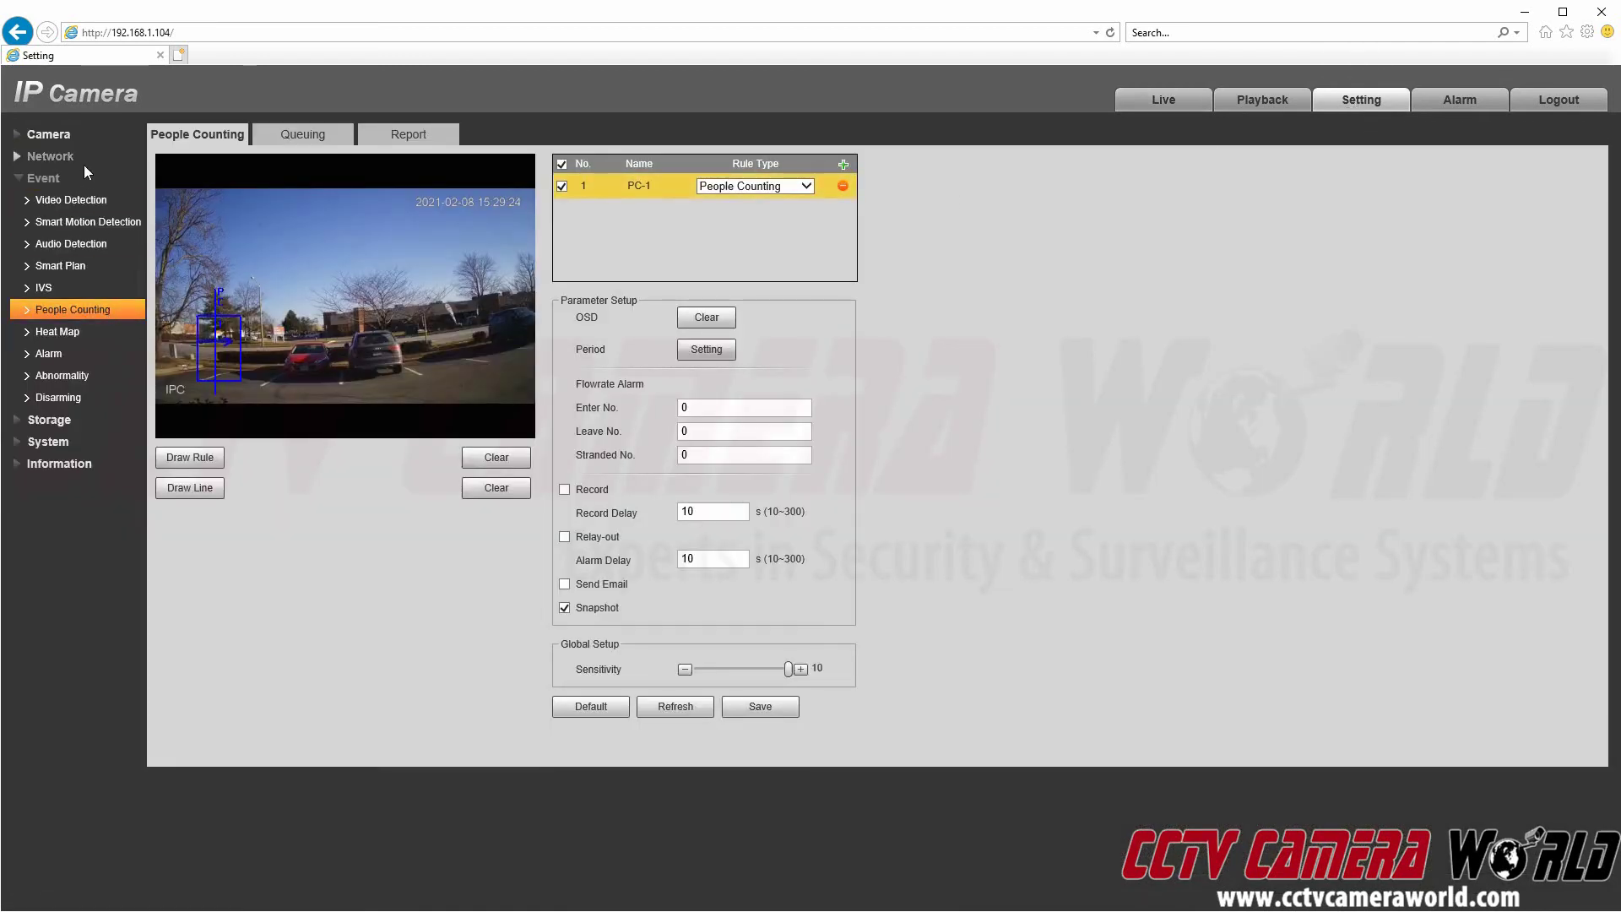
left_click(88, 314)
left_click(407, 139)
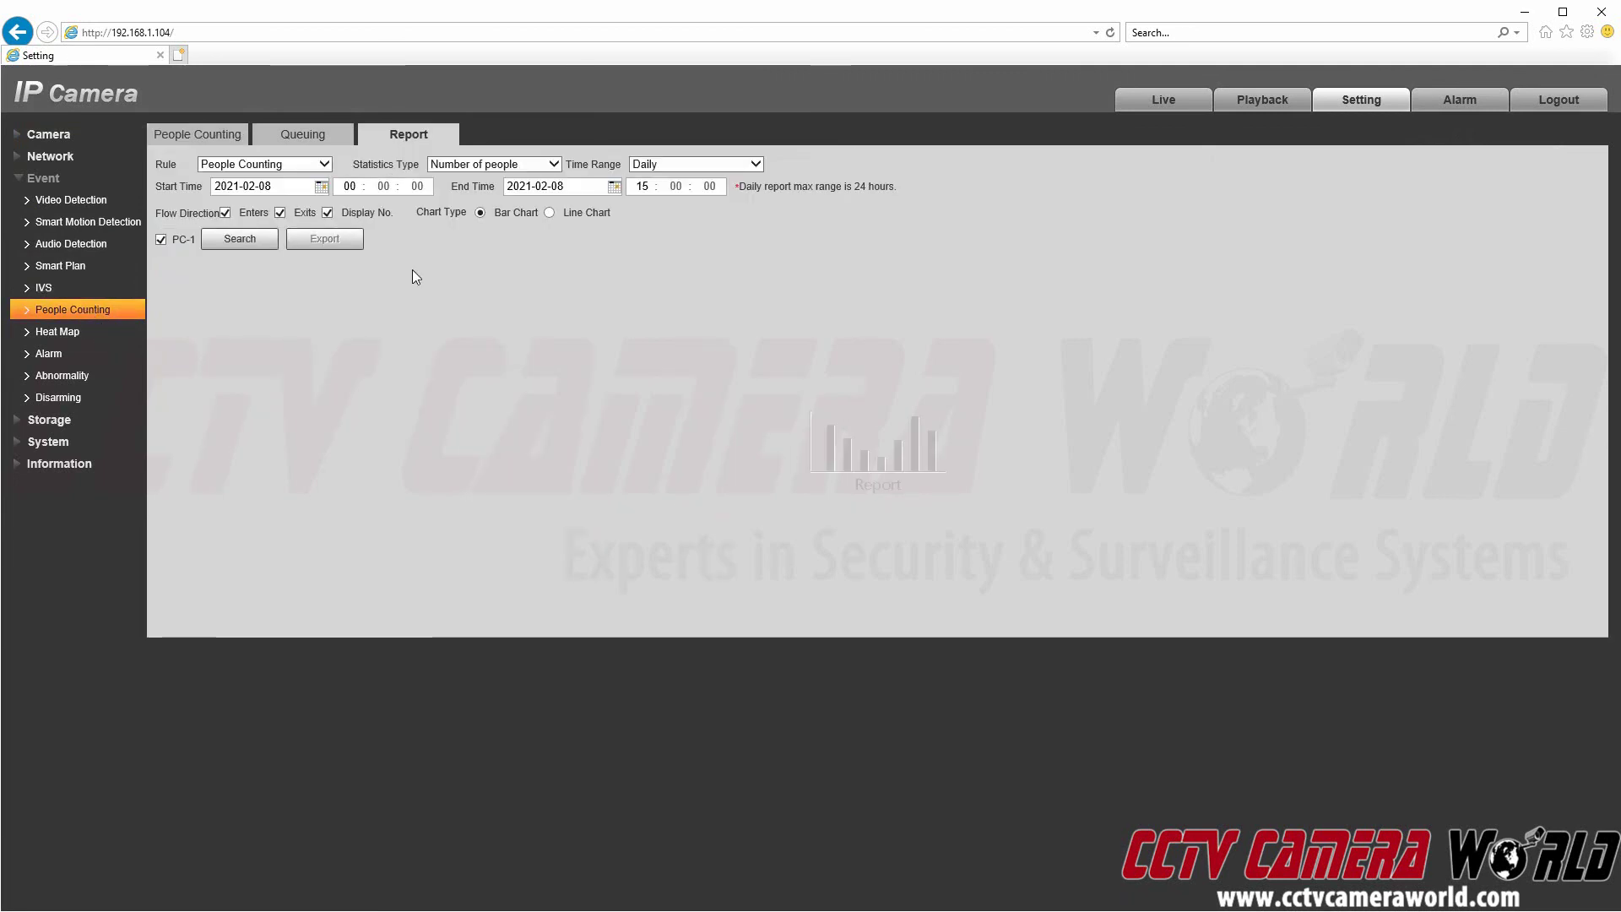